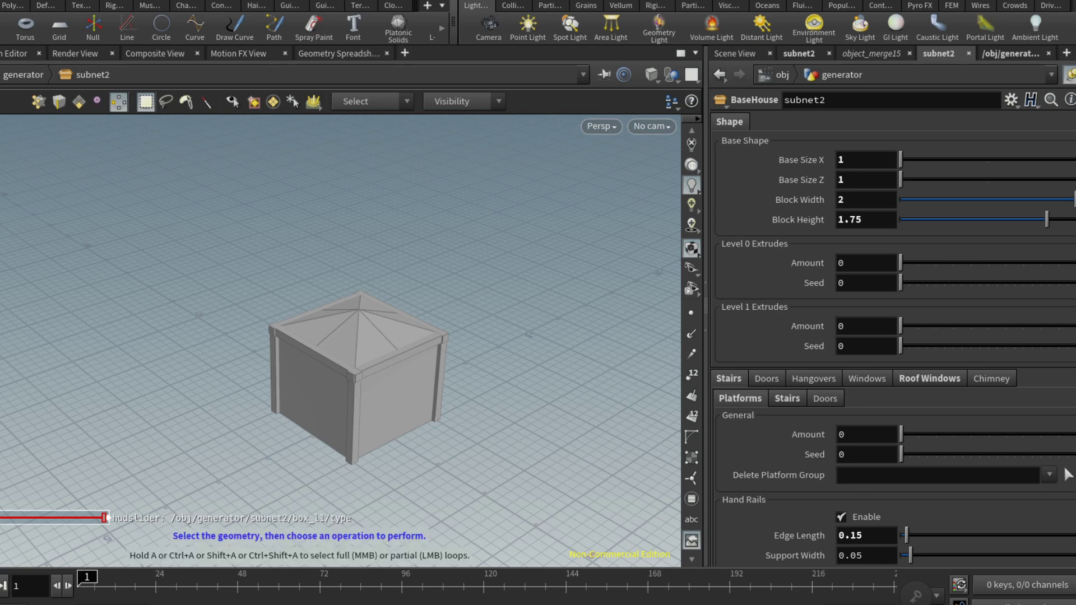
Stretch the house base to Base Size X 3 and Base Size Z 2, then orbit
key(Escape)
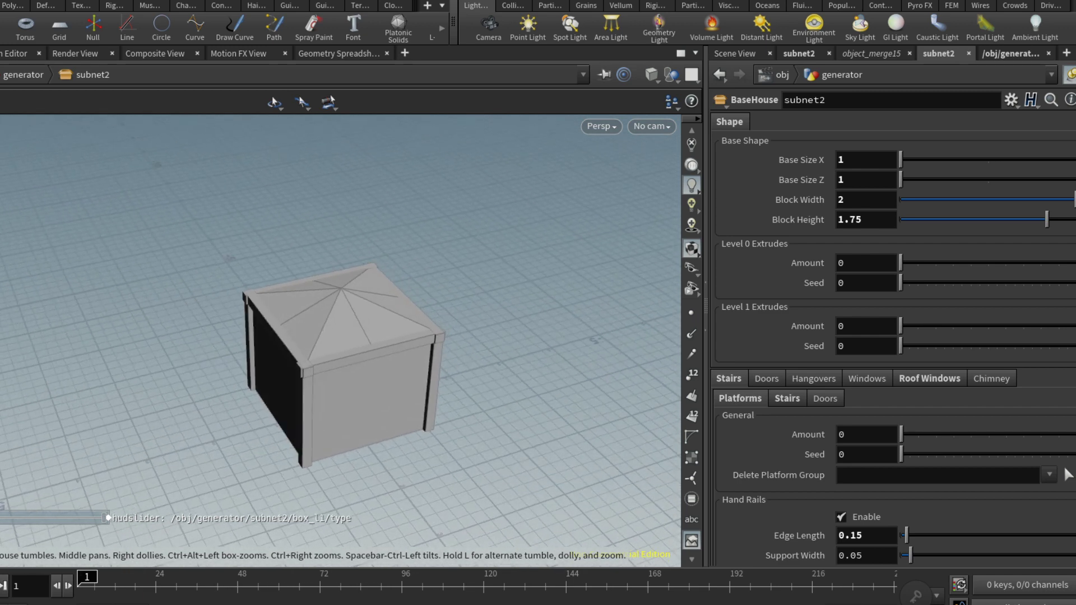
key(Escape)
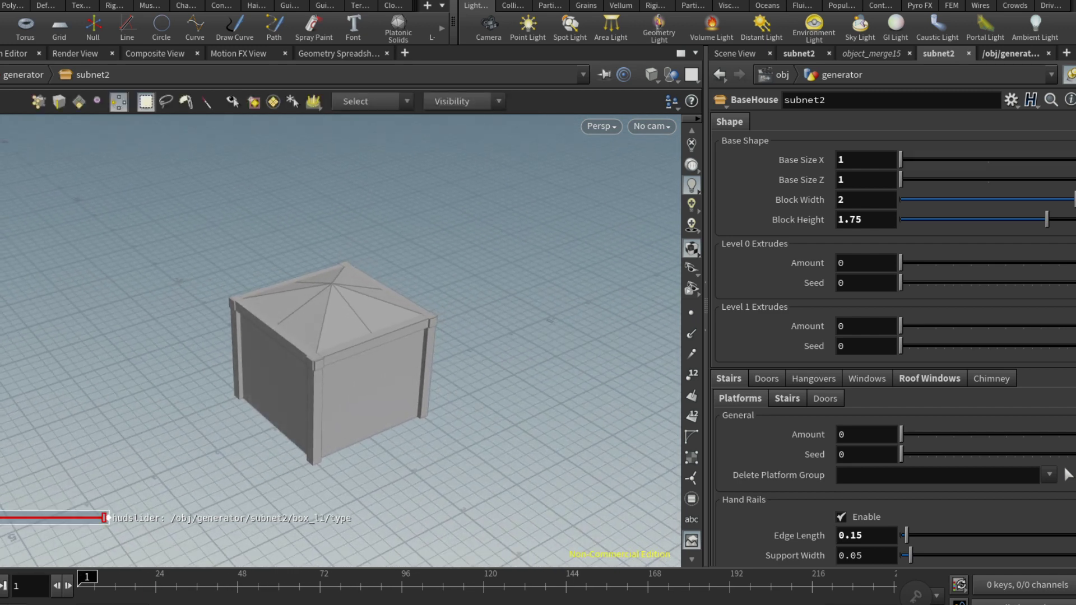
drag(900, 159, 1074, 159)
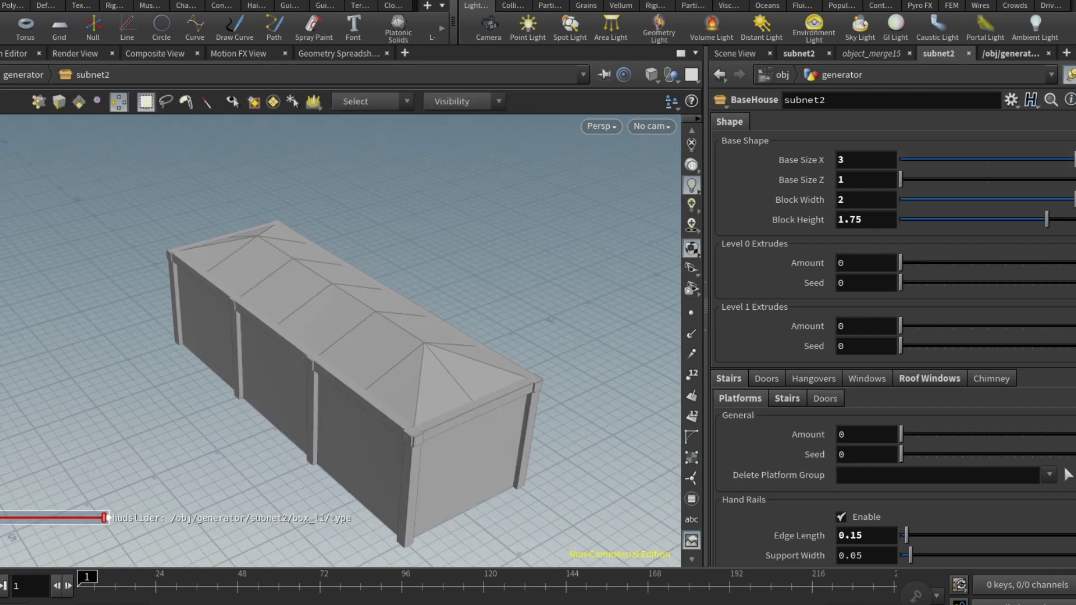
key(Escape)
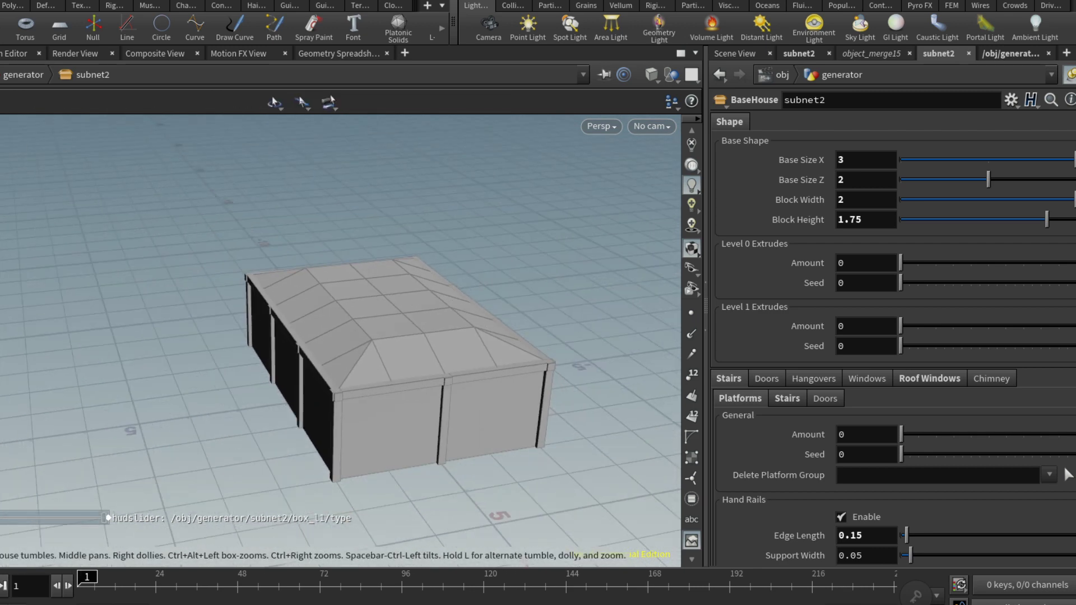
Set Level 0 Extrudes Amount to 4 and Seed to 87, and orbit to inspect
key(Escape)
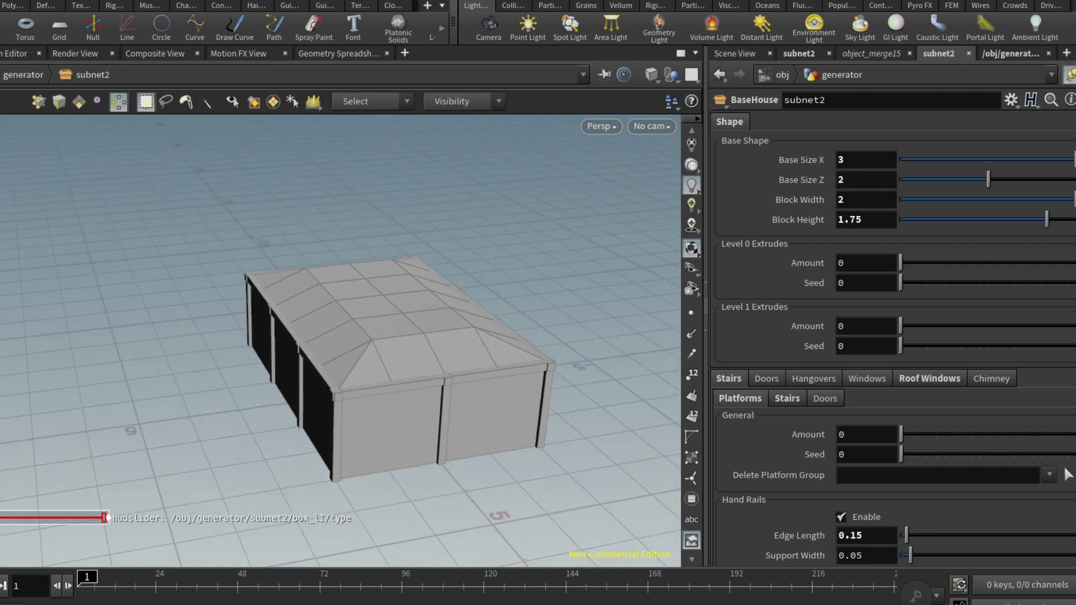
drag(899, 264, 952, 263)
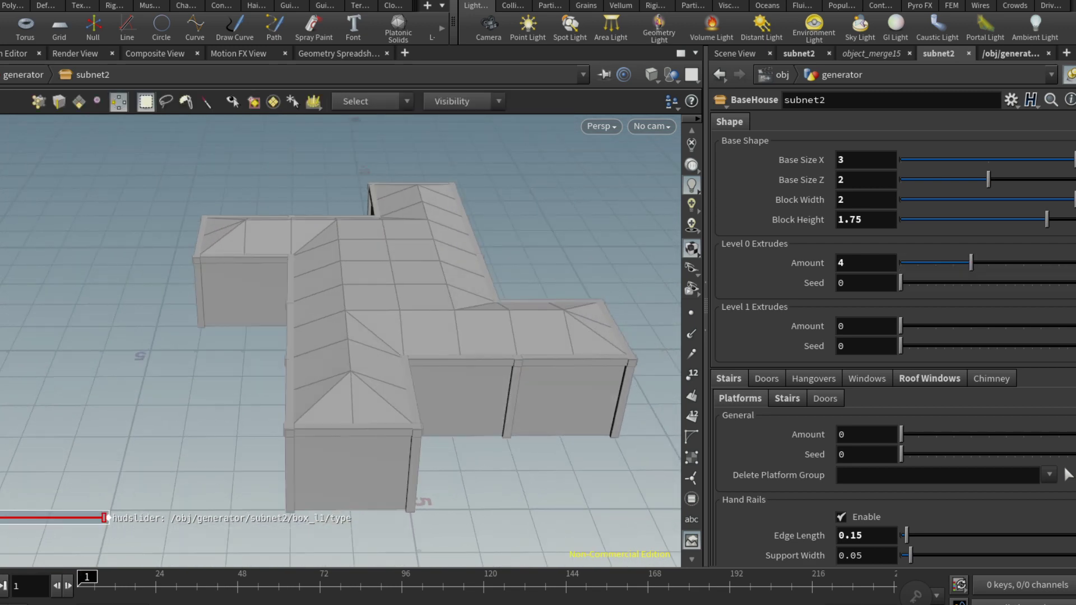
drag(900, 282, 975, 282)
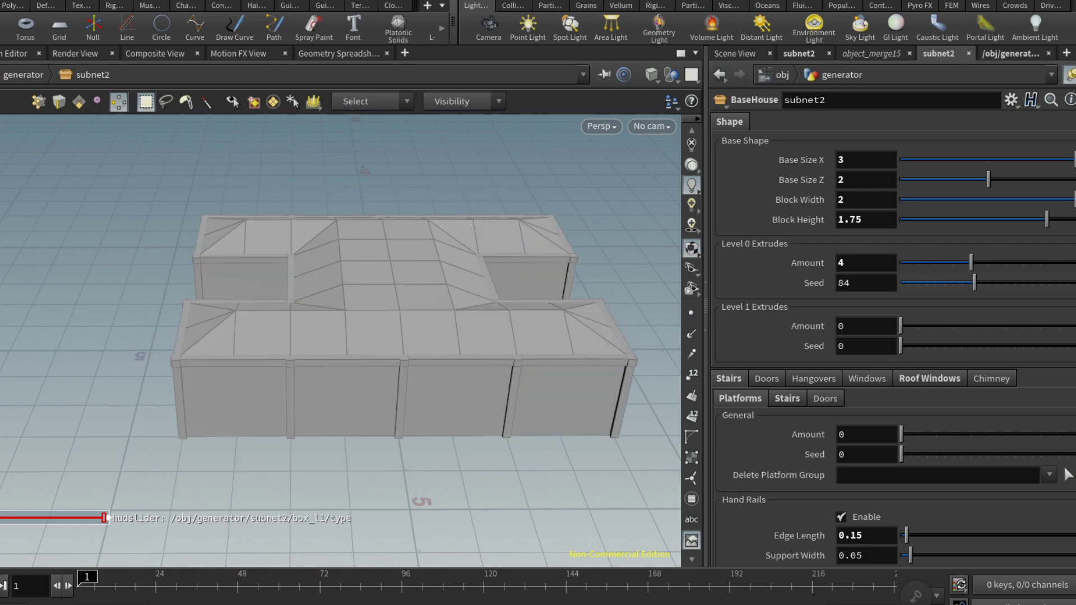
key(space)
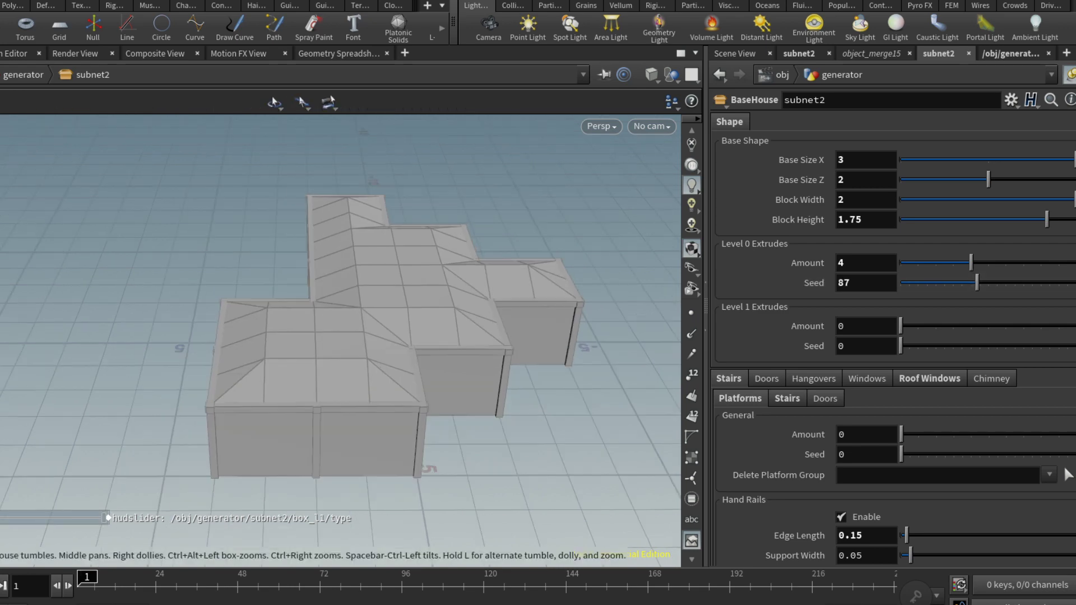
drag(336, 337, 588, 311)
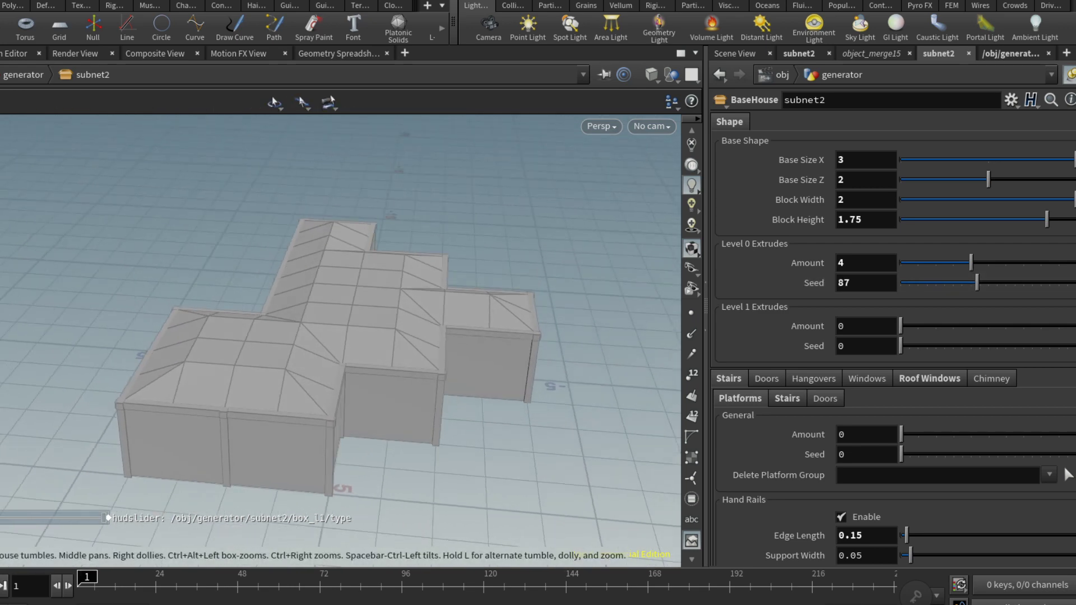
drag(337, 320, 437, 404)
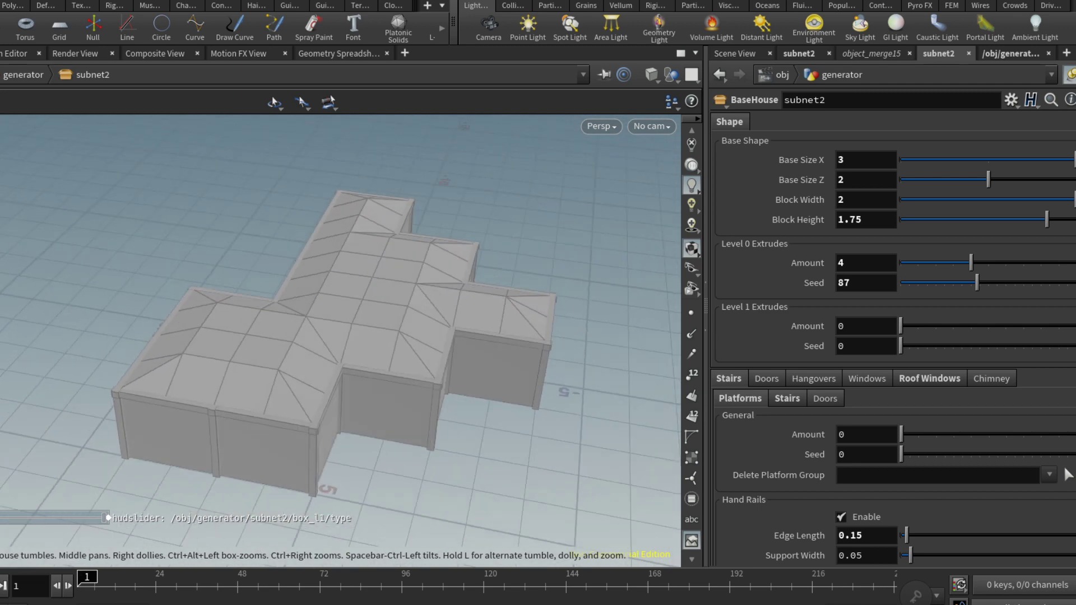
mouse_move(336, 336)
mouse_down()
mouse_move(378, 320)
mouse_move(302, 328)
mouse_up()
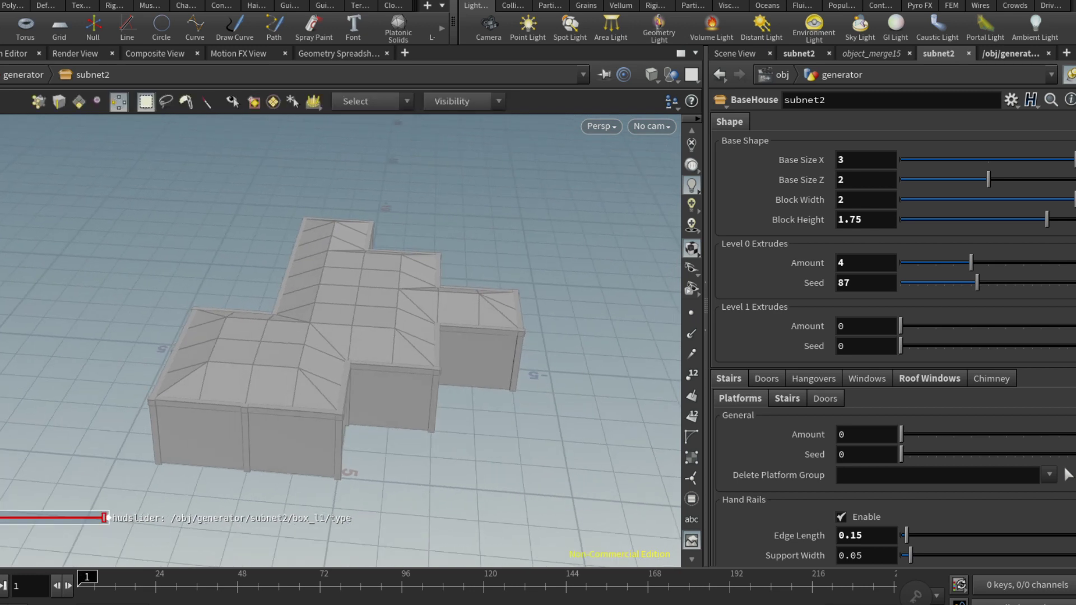
text(1)
Add one Level 1 upper-storey extrusion and orbit to inspect the new block
key(Return)
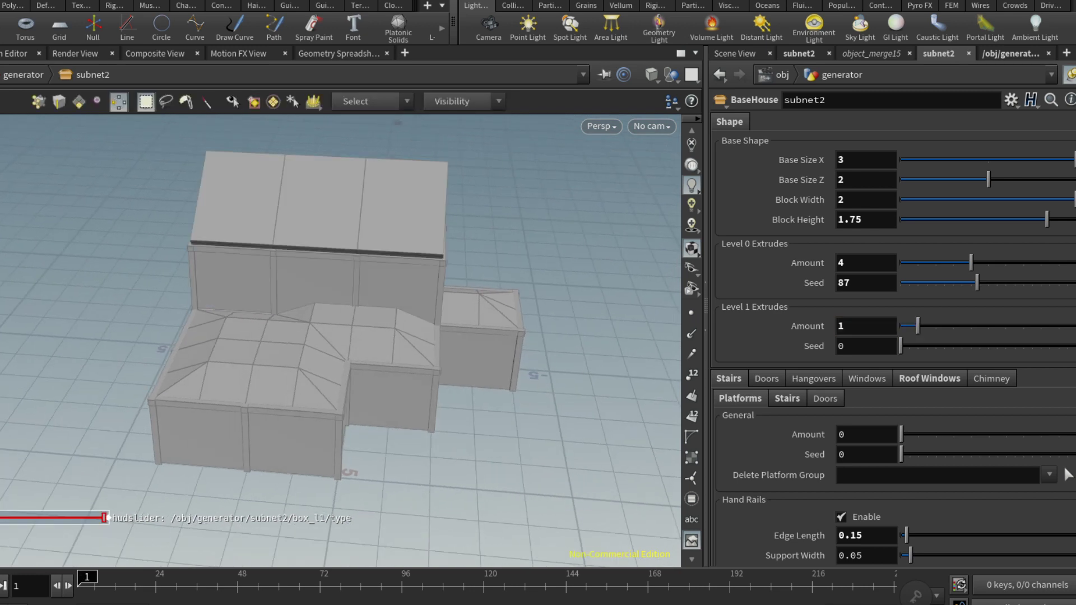
drag(336, 336, 253, 320)
drag(336, 337, 210, 328)
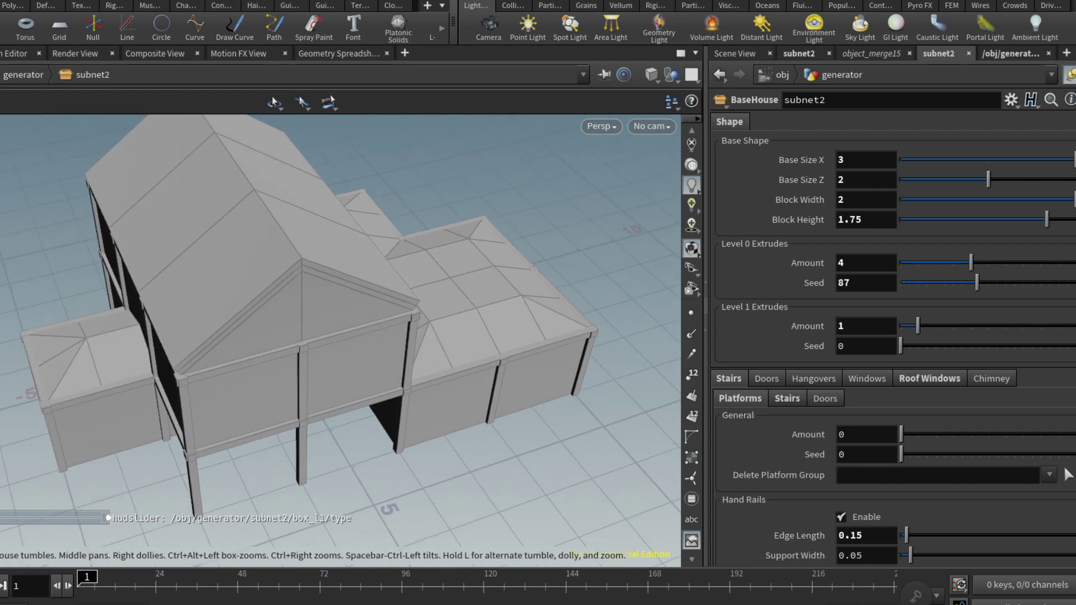
mouse_move(336, 336)
mouse_down()
mouse_move(311, 332)
mouse_move(370, 303)
mouse_up()
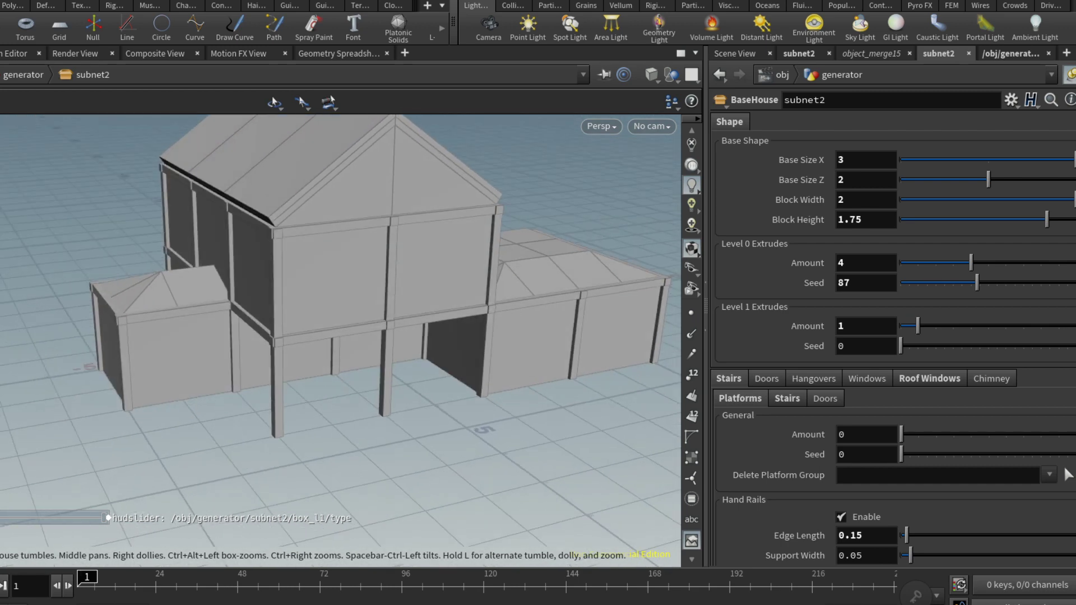
mouse_move(336, 336)
mouse_down()
mouse_move(453, 285)
mouse_move(386, 319)
mouse_up()
key(s)
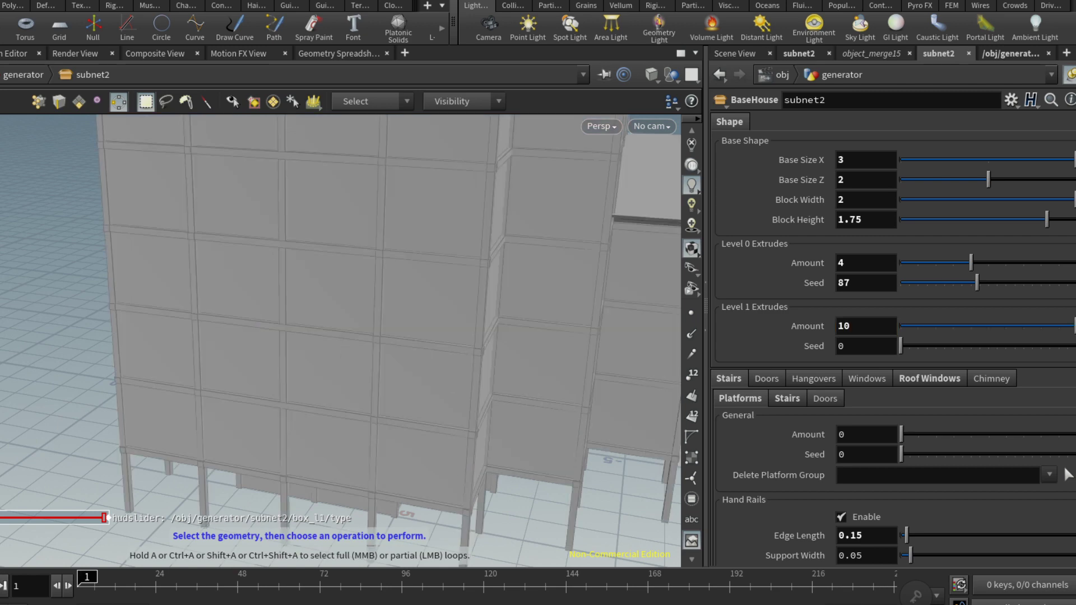
Try ten Level 1 extrusions, then settle on three with seed 3
key(Escape)
drag(337, 336, 437, 302)
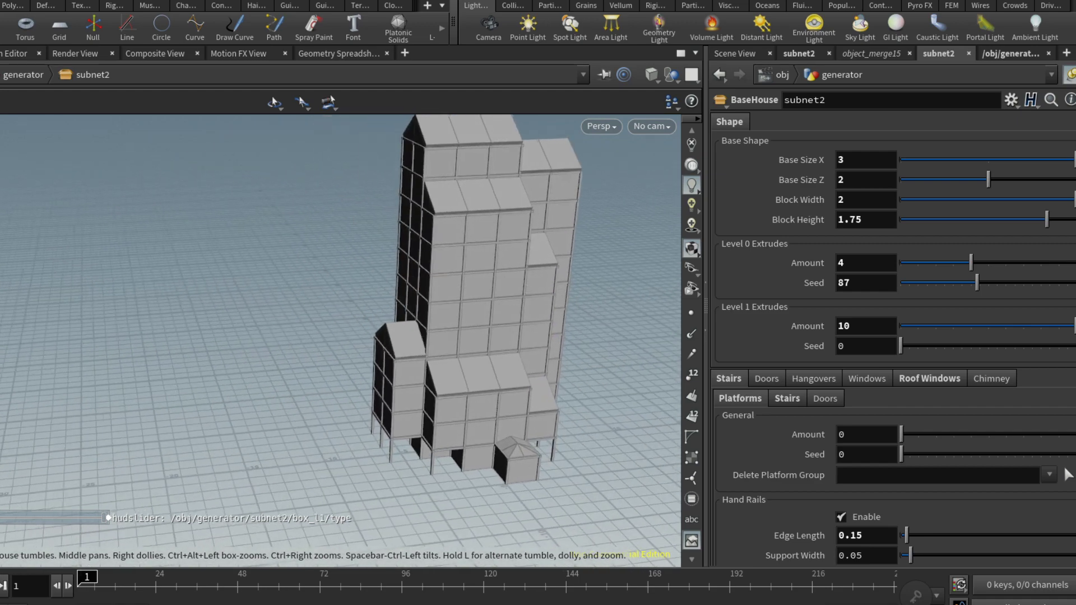
drag(378, 336, 336, 336)
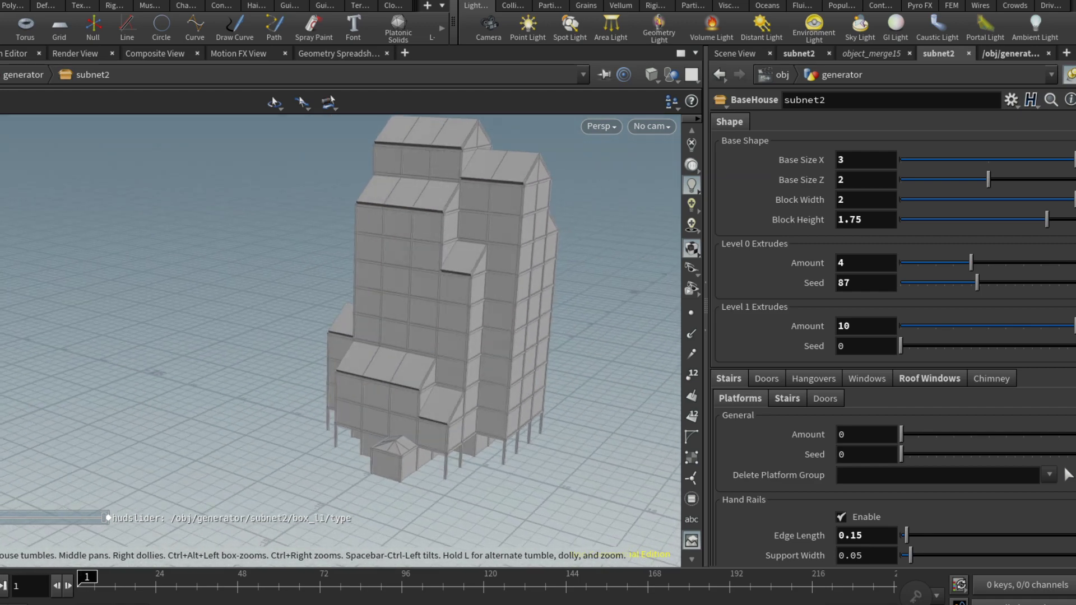
drag(1072, 326, 971, 325)
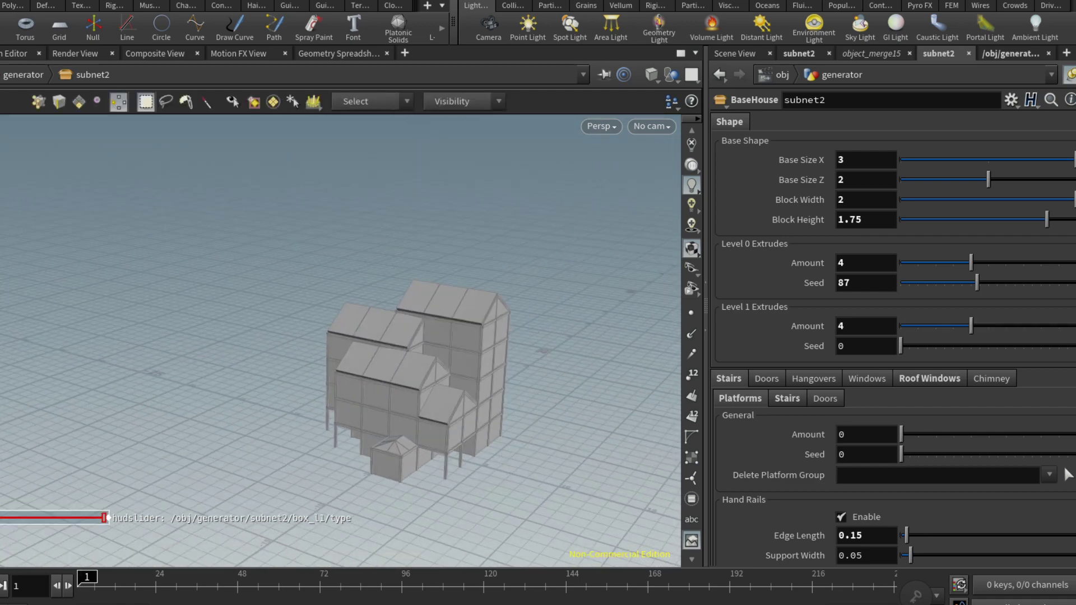
text(3)
key(Return)
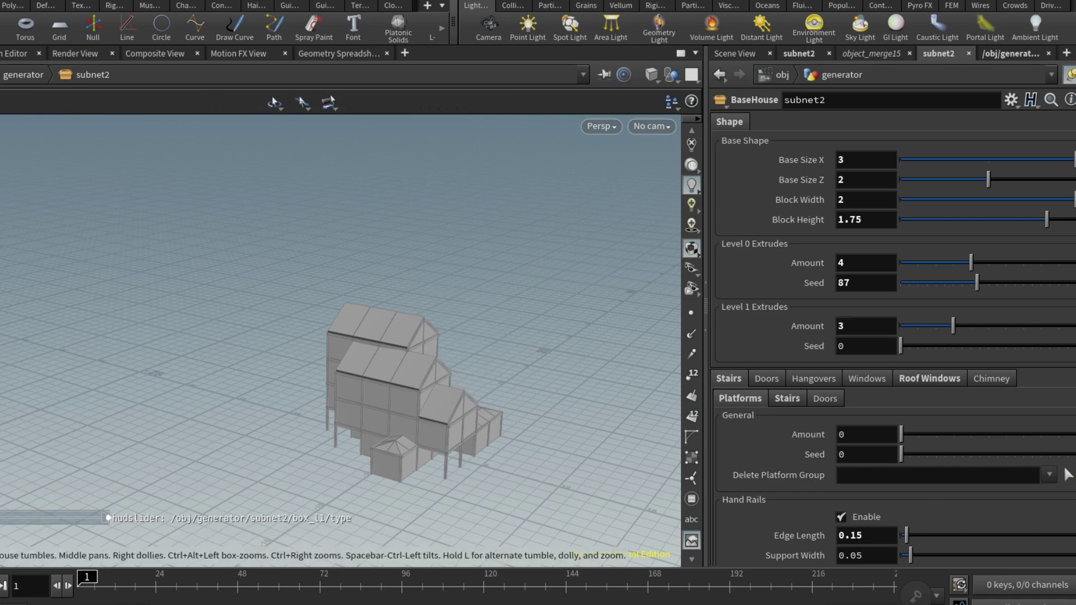
drag(378, 337, 253, 311)
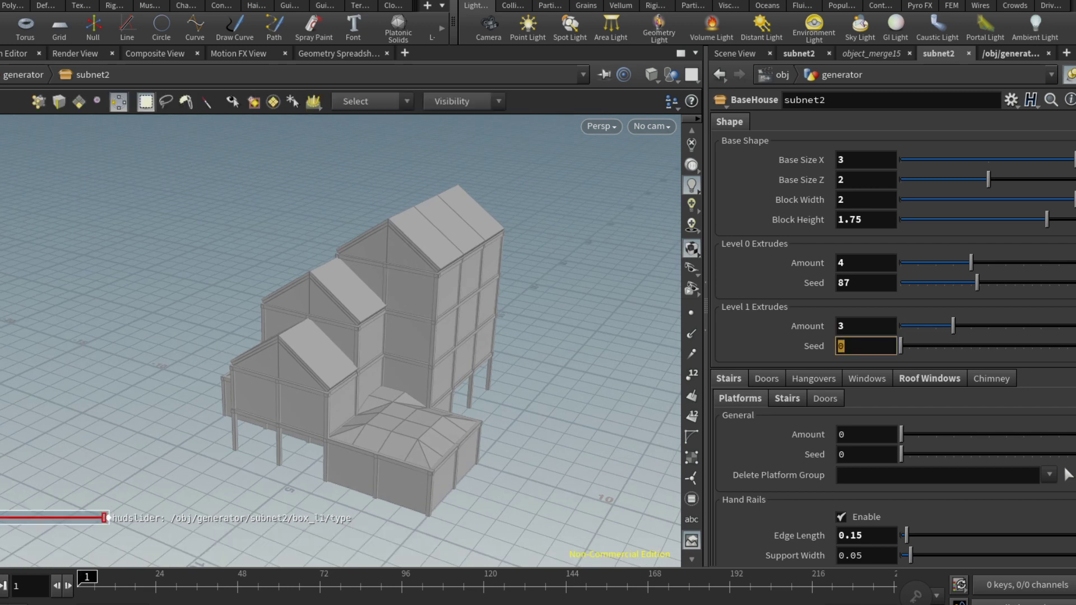
drag(252, 311, 185, 295)
scroll(336, 337, up, 3)
drag(336, 337, 370, 328)
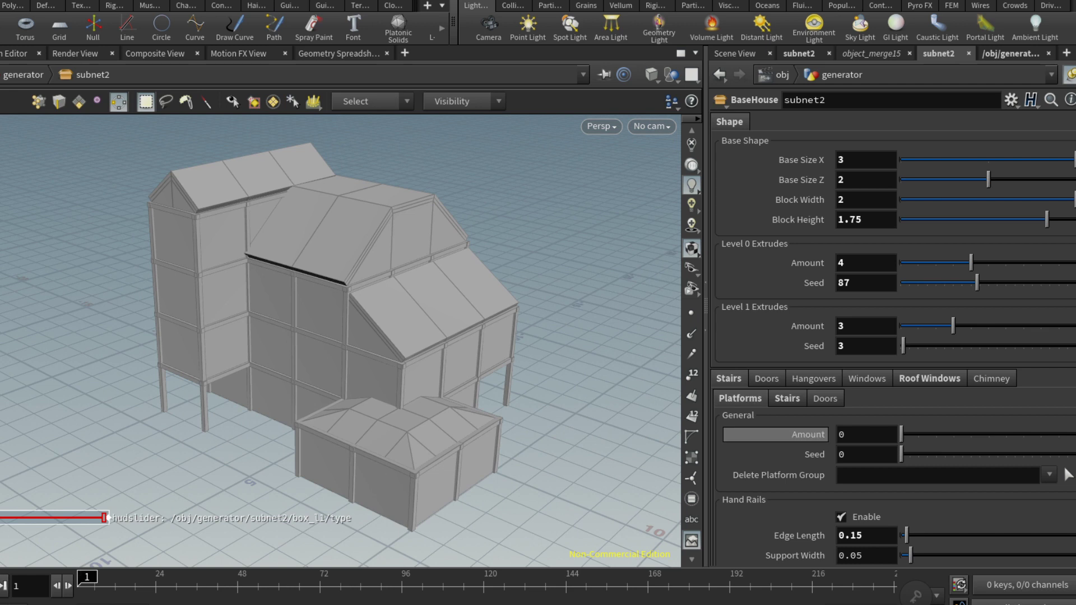
scroll(777, 416, down, 1)
scroll(777, 416, down, 2)
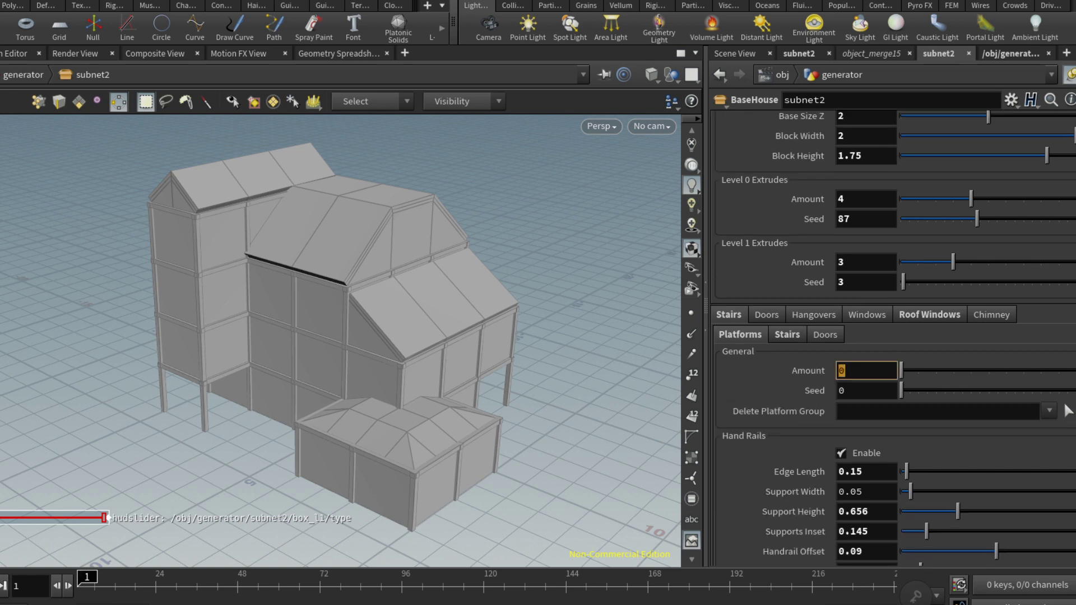
text(6)
Add six railed balcony platforms and view them from nearly overhead
key(Return)
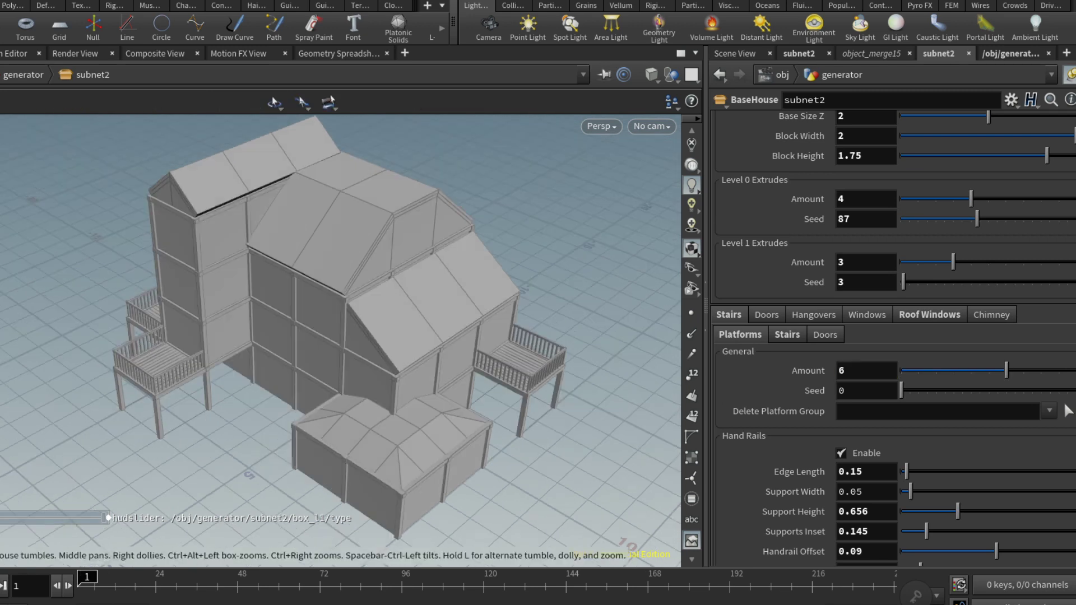
mouse_move(336, 294)
mouse_down()
mouse_move(362, 420)
mouse_move(369, 277)
mouse_up()
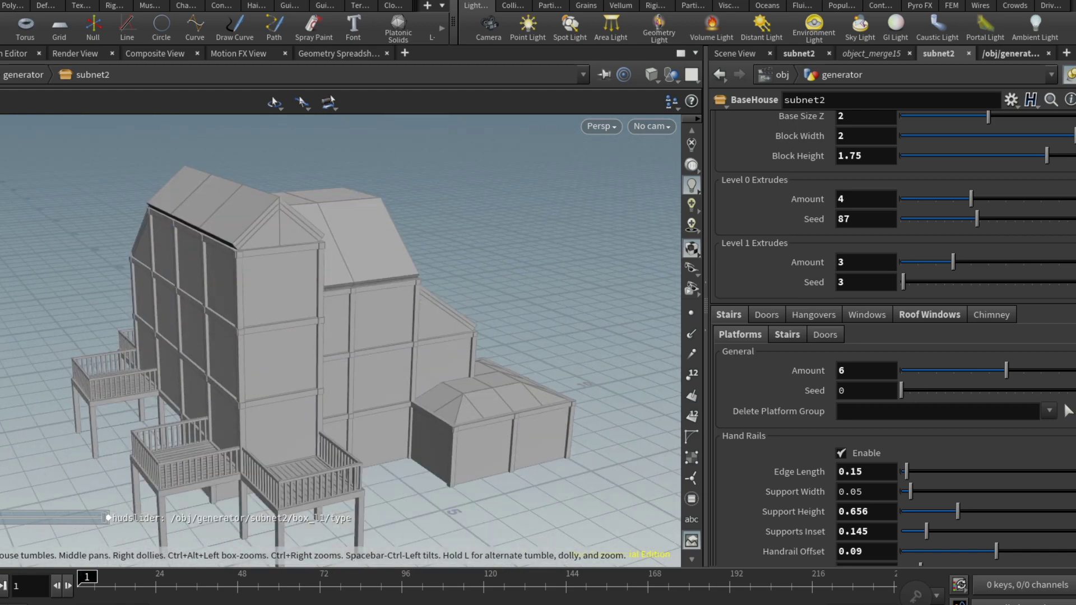
scroll(341, 340, up, 2)
scroll(340, 341, up, 2)
scroll(340, 341, up, 2)
scroll(341, 340, up, 2)
middle_drag(340, 340, 298, 265)
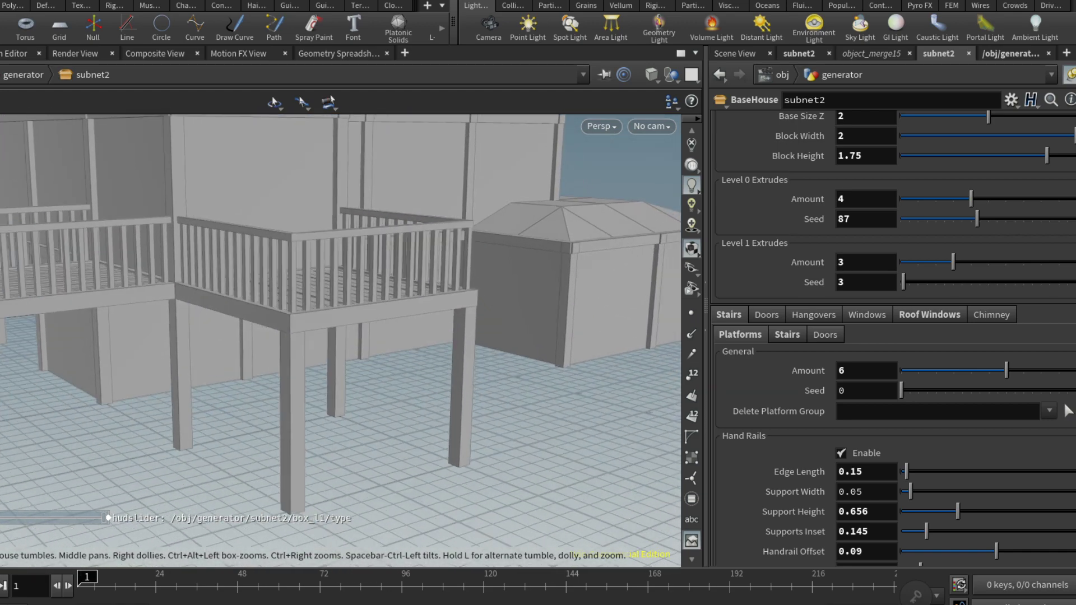
drag(340, 341, 404, 311)
key(s)
scroll(891, 336, down, 3)
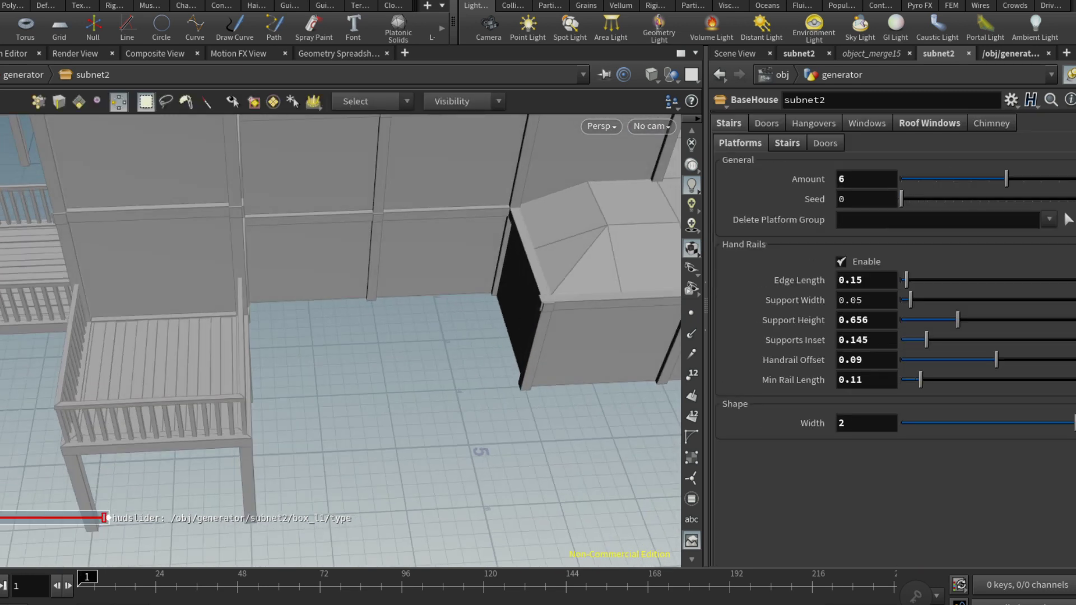
scroll(890, 336, up, 2)
Set platform Shape Width to 2, raise the railing supports, and reseed platforms to 74
drag(1073, 465, 972, 465)
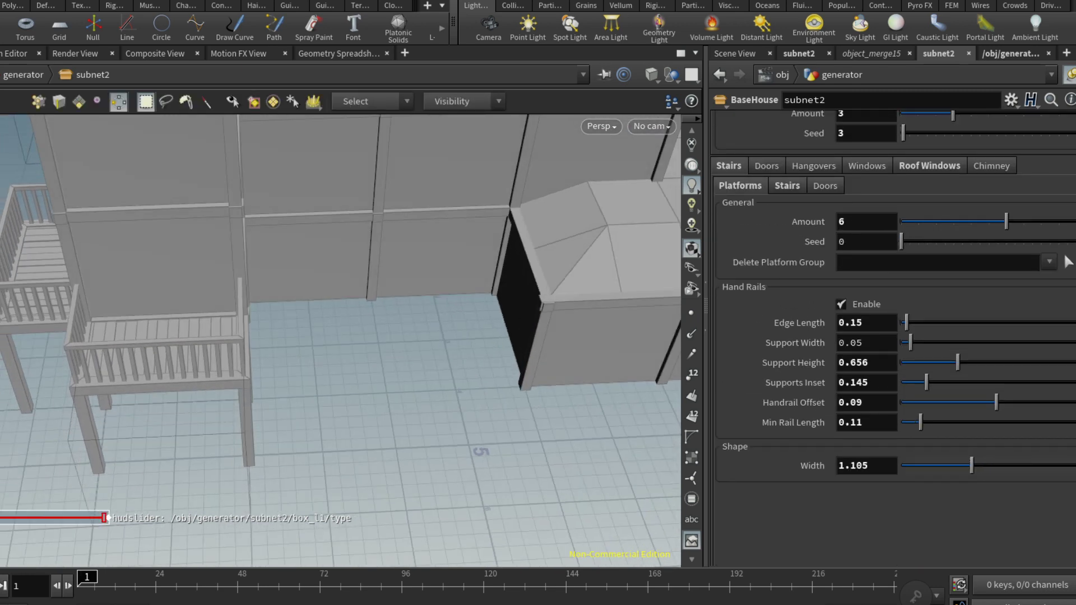
drag(972, 464, 983, 465)
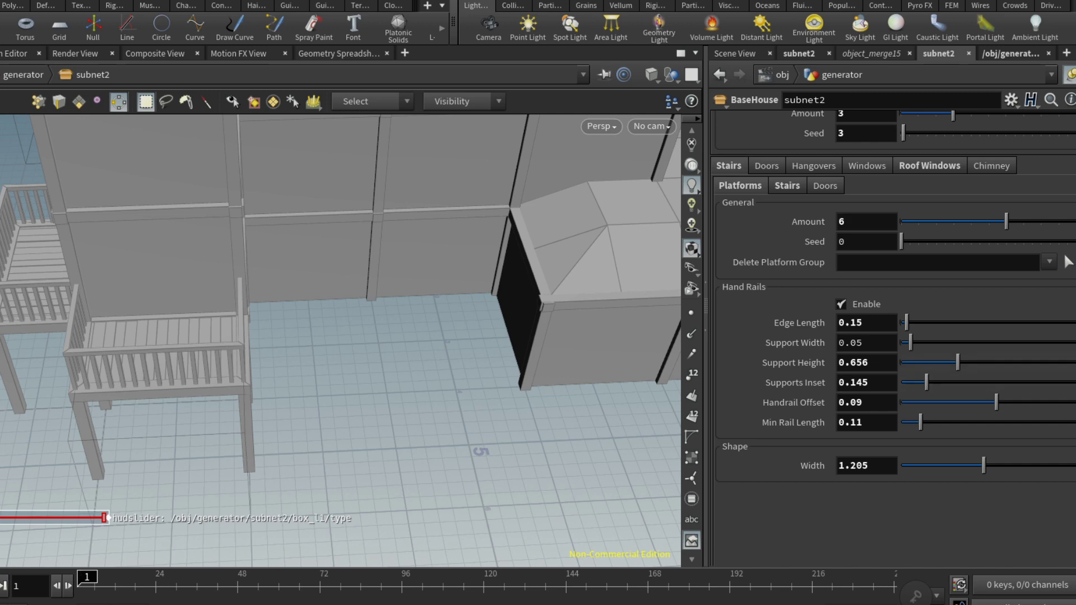
drag(960, 362, 967, 362)
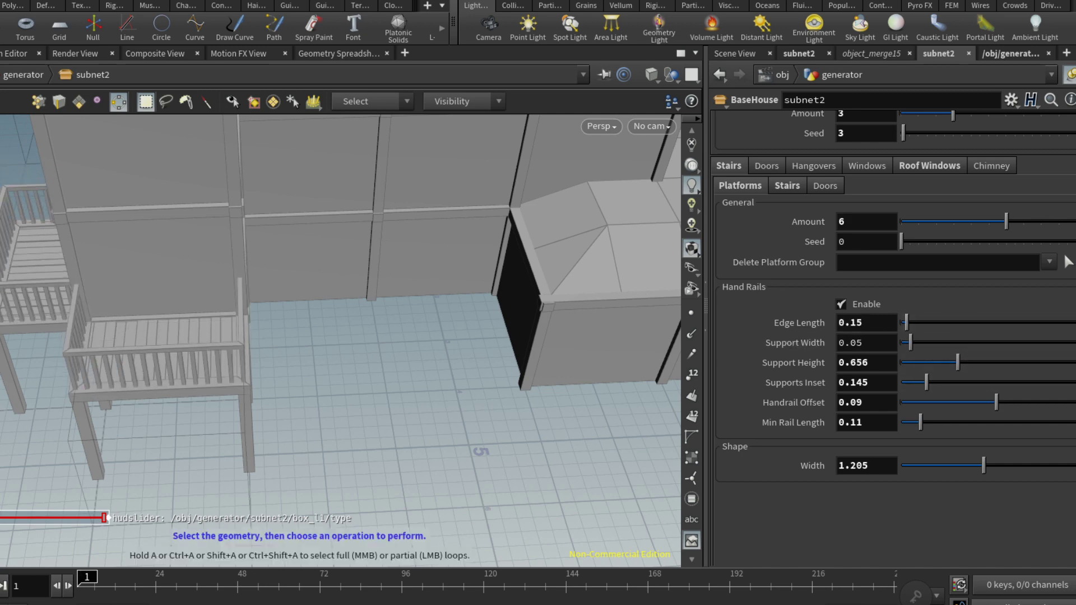
drag(337, 336, 235, 311)
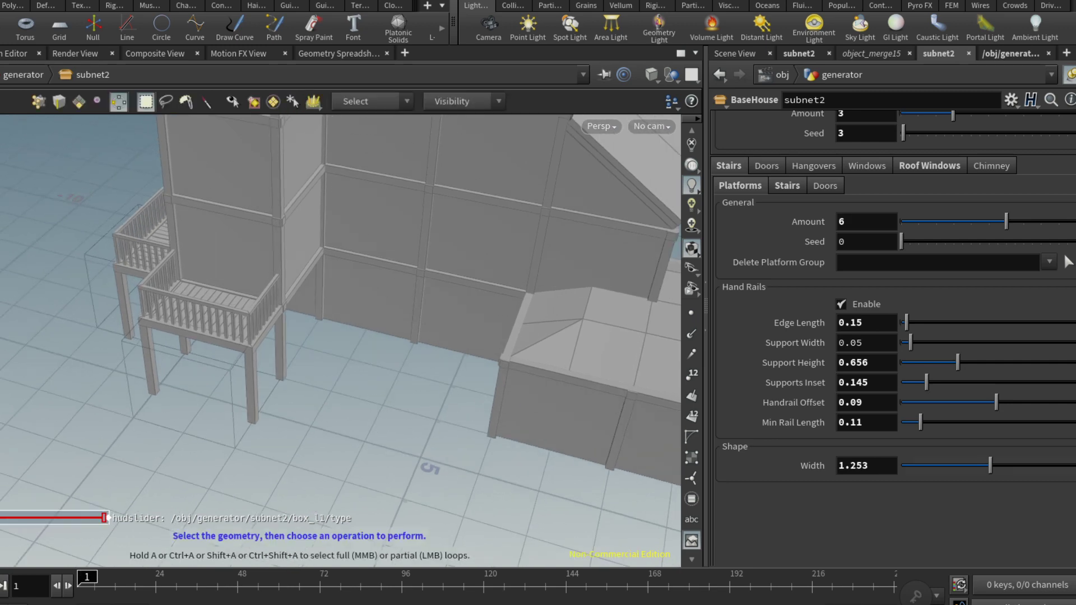
drag(982, 465, 1073, 465)
drag(336, 336, 303, 328)
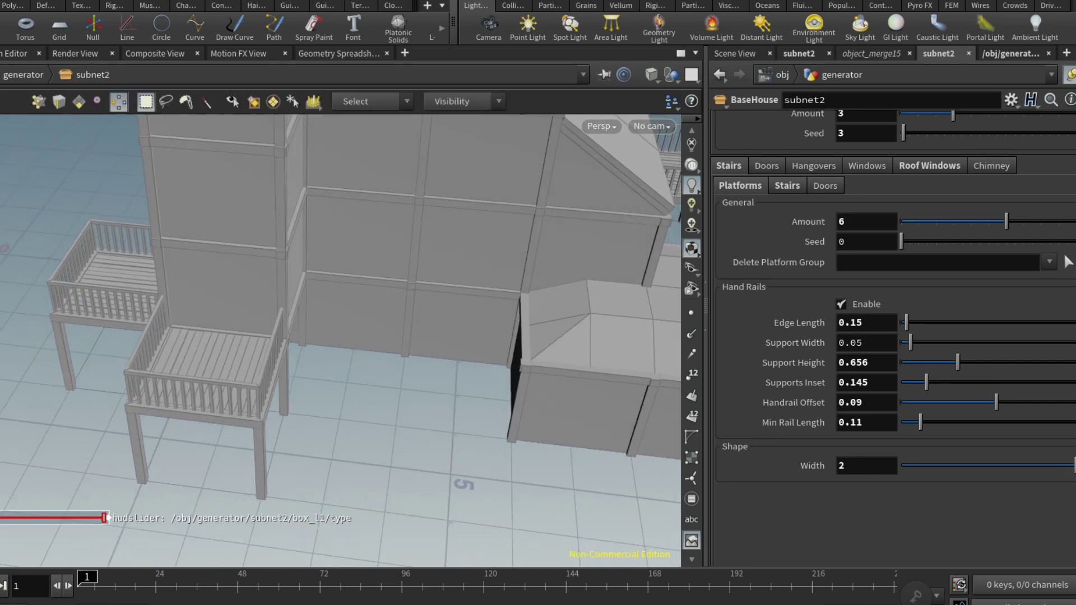
drag(336, 336, 287, 328)
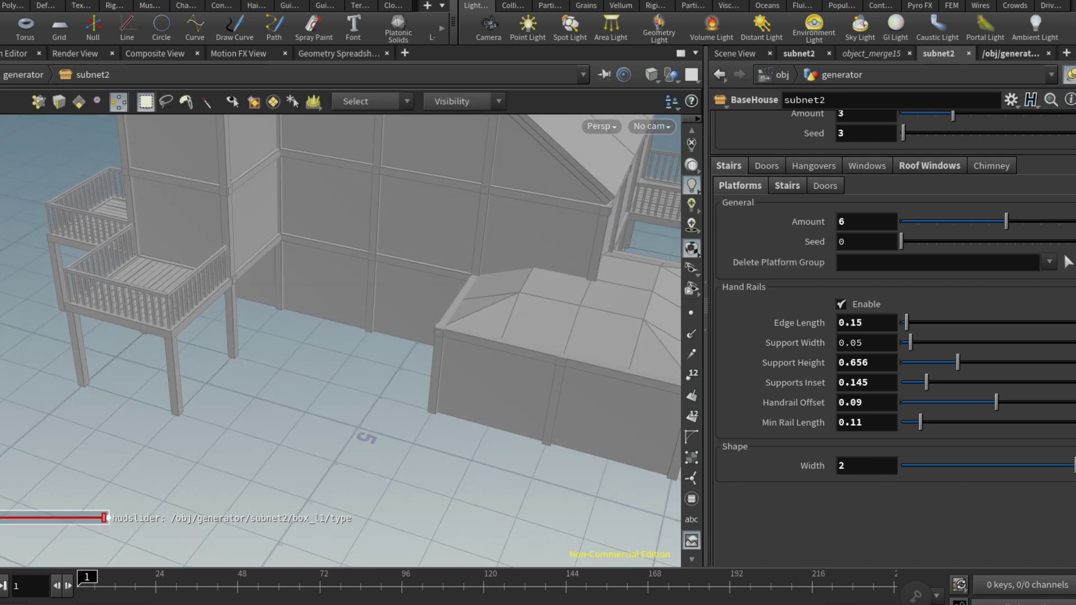
drag(902, 241, 969, 241)
Change the platform Seed to 78 and orbit to inspect the balconies
key(Escape)
drag(336, 336, 437, 320)
drag(336, 337, 403, 320)
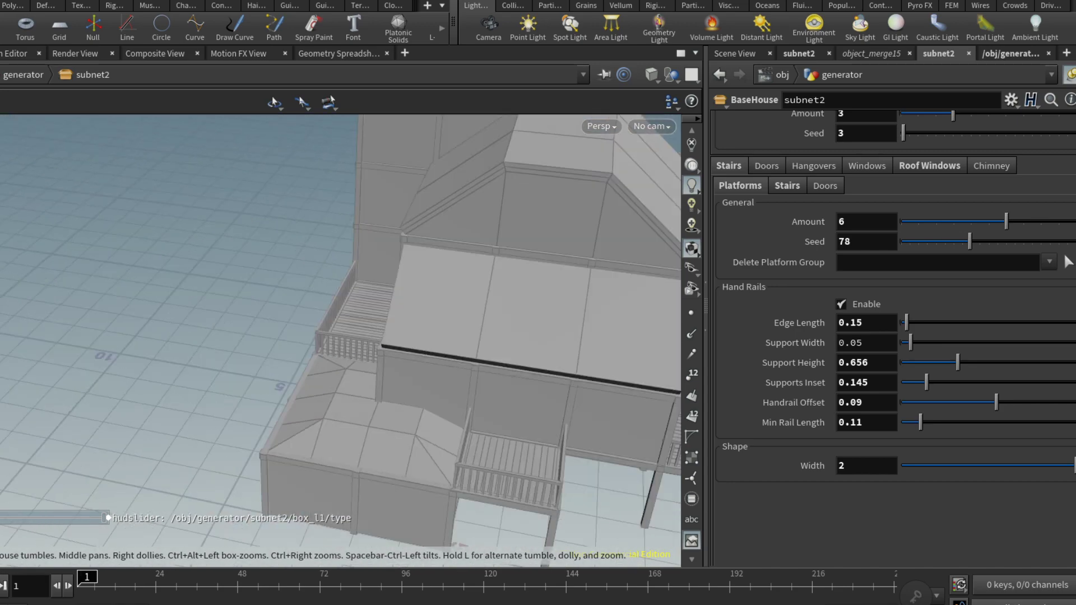
drag(336, 336, 386, 328)
key(s)
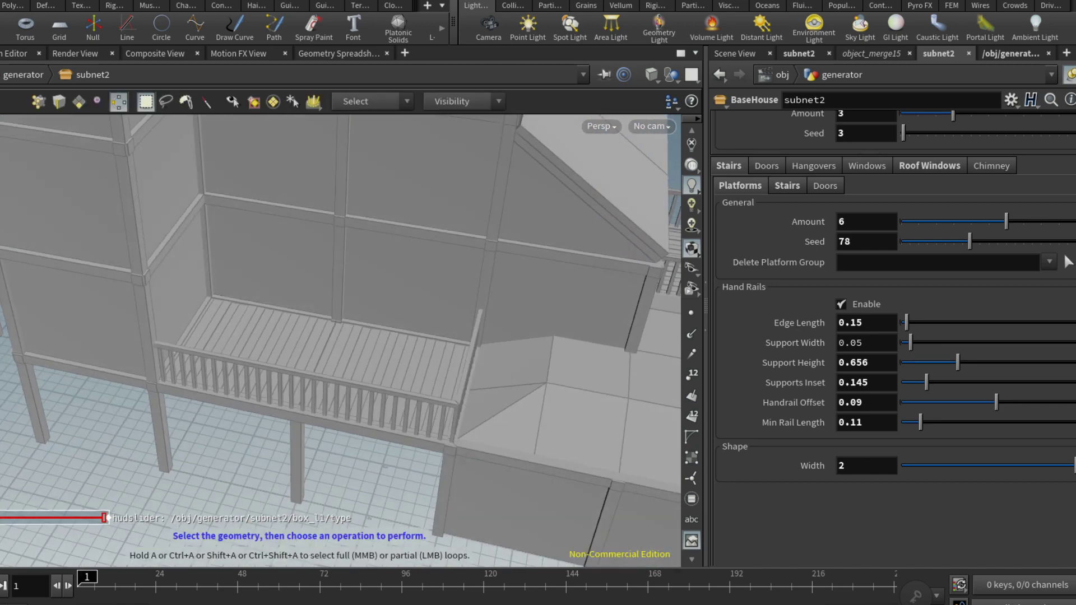
key(Escape)
mouse_move(337, 336)
mouse_down()
mouse_move(605, 310)
mouse_move(571, 316)
mouse_up()
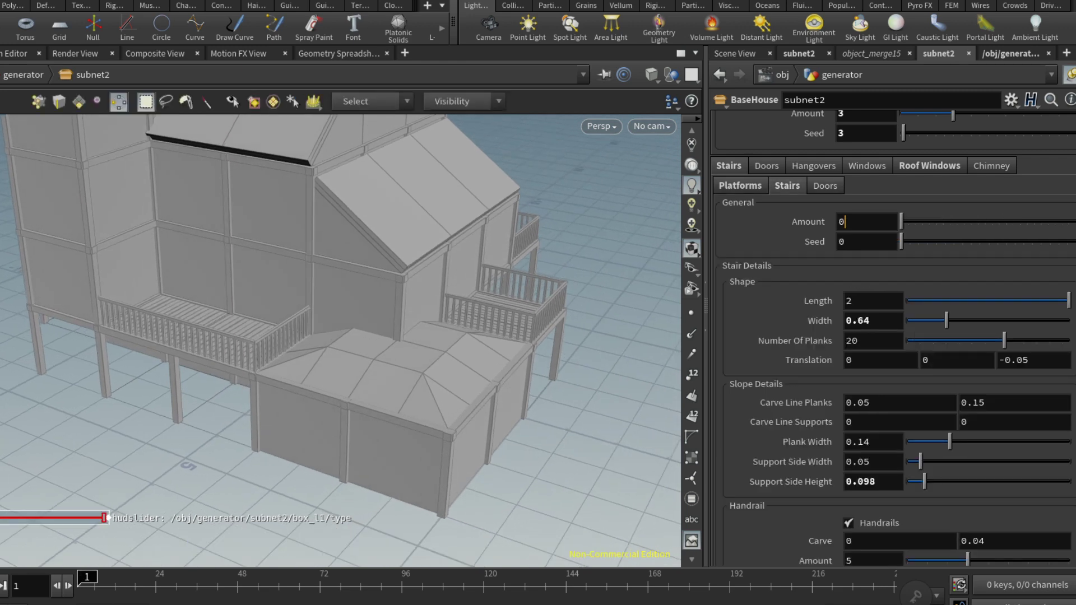
Set the stair Amount to 2 and orbit in on the new stairs
key(Return)
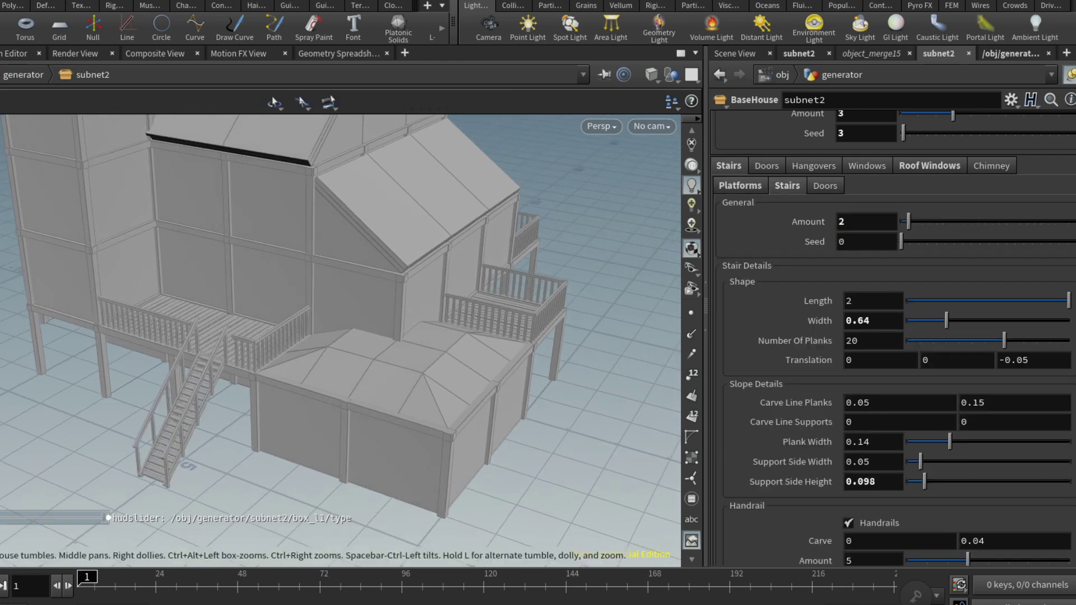
drag(337, 336, 387, 327)
scroll(341, 340, up, 3)
scroll(340, 341, up, 3)
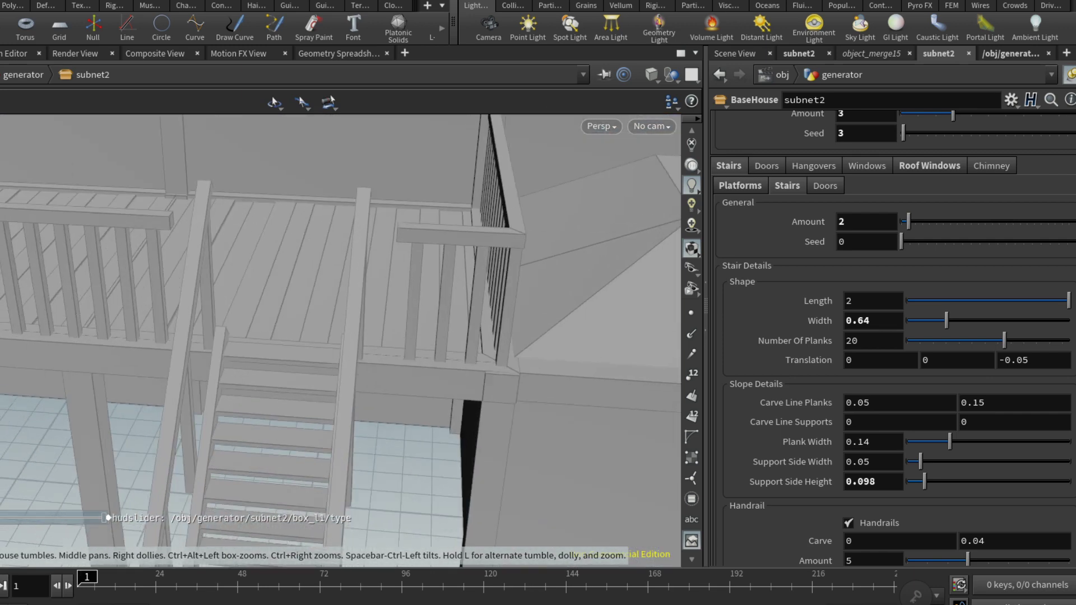
scroll(340, 340, down, 3)
drag(336, 337, 396, 319)
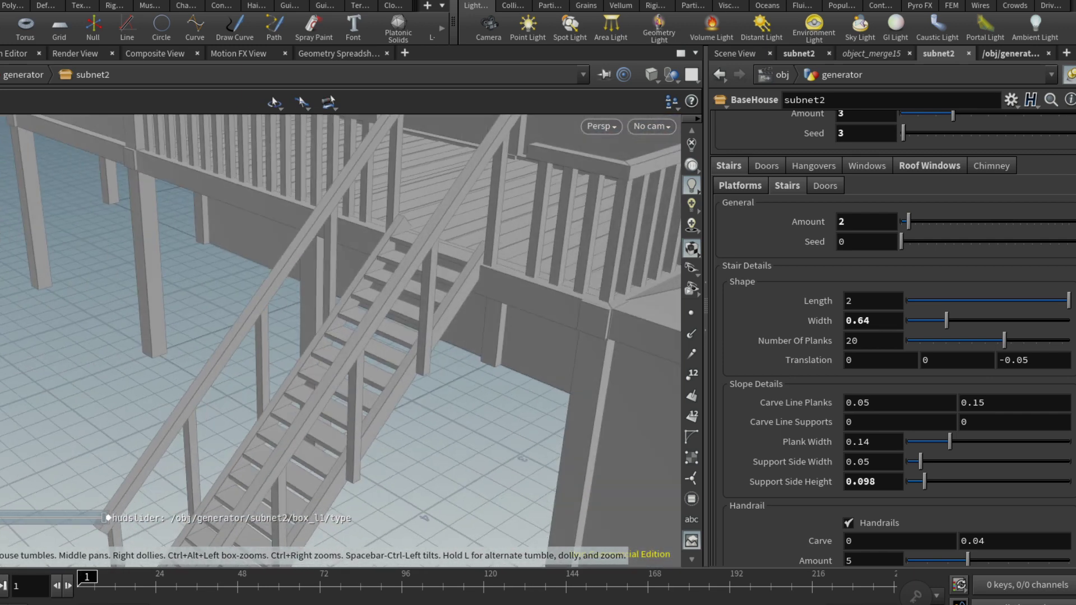
drag(337, 337, 396, 320)
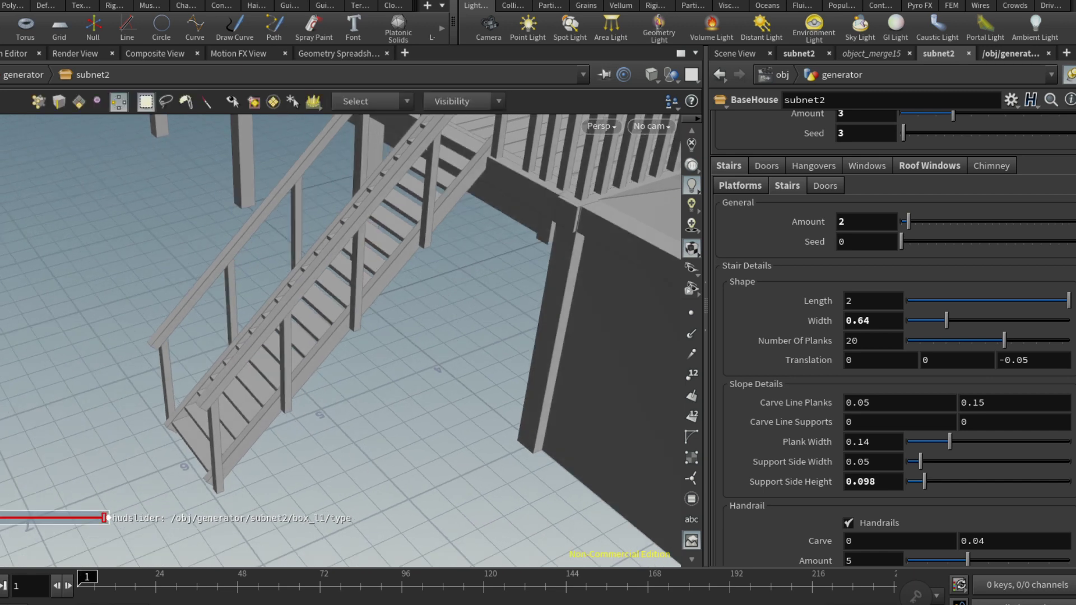
scroll(891, 336, down, 2)
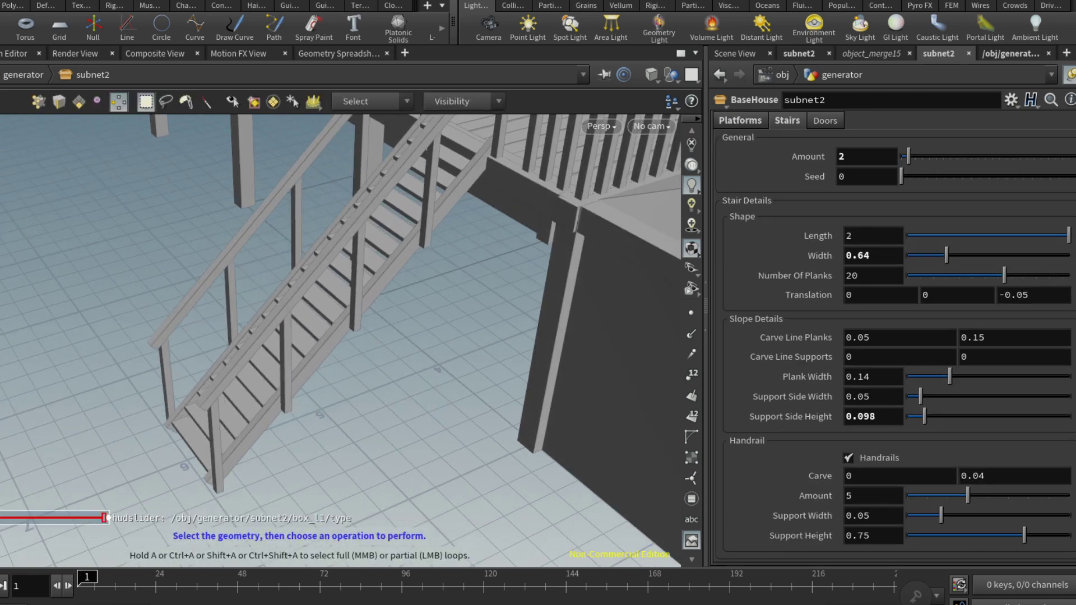
alt+drag(336, 336, 387, 320)
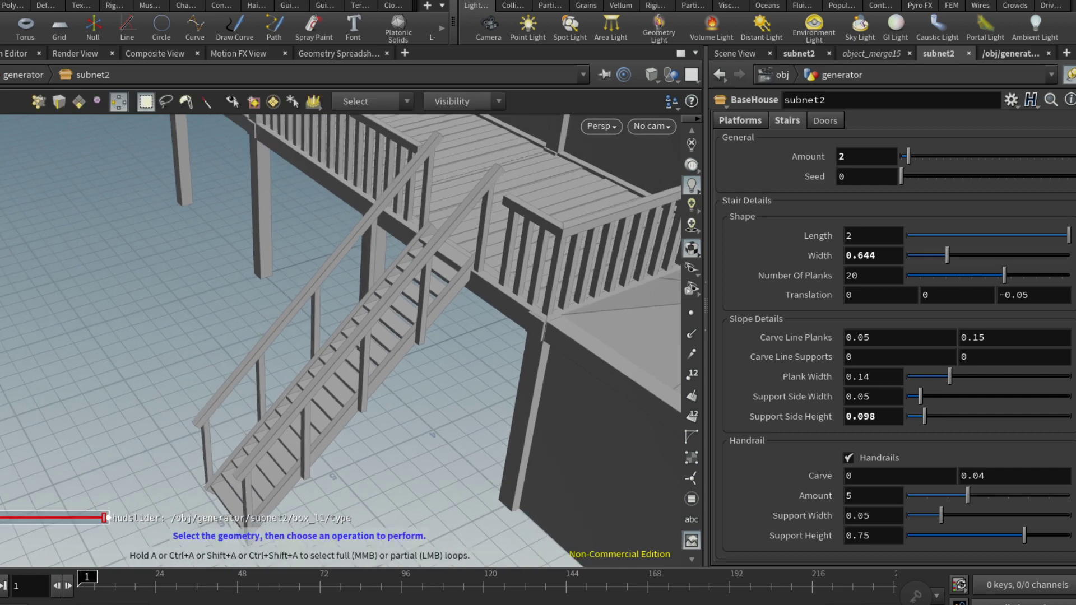
Widen the stairs slightly and orbit to view the roof, balconies and ground
mouse_move(949, 256)
mouse_down()
mouse_move(987, 256)
mouse_move(947, 256)
mouse_up()
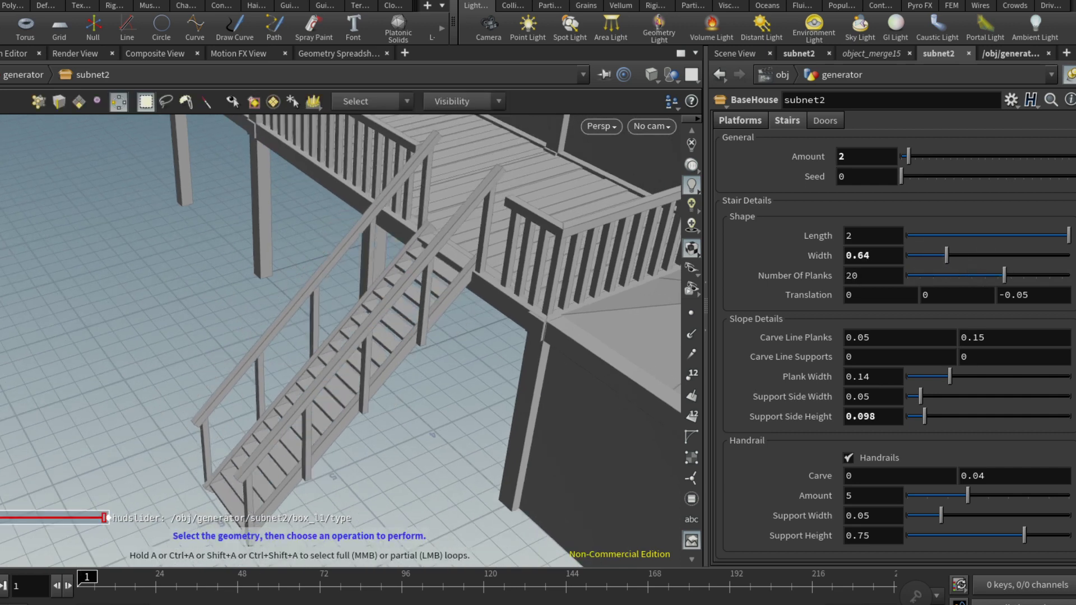
alt+drag(336, 336, 353, 252)
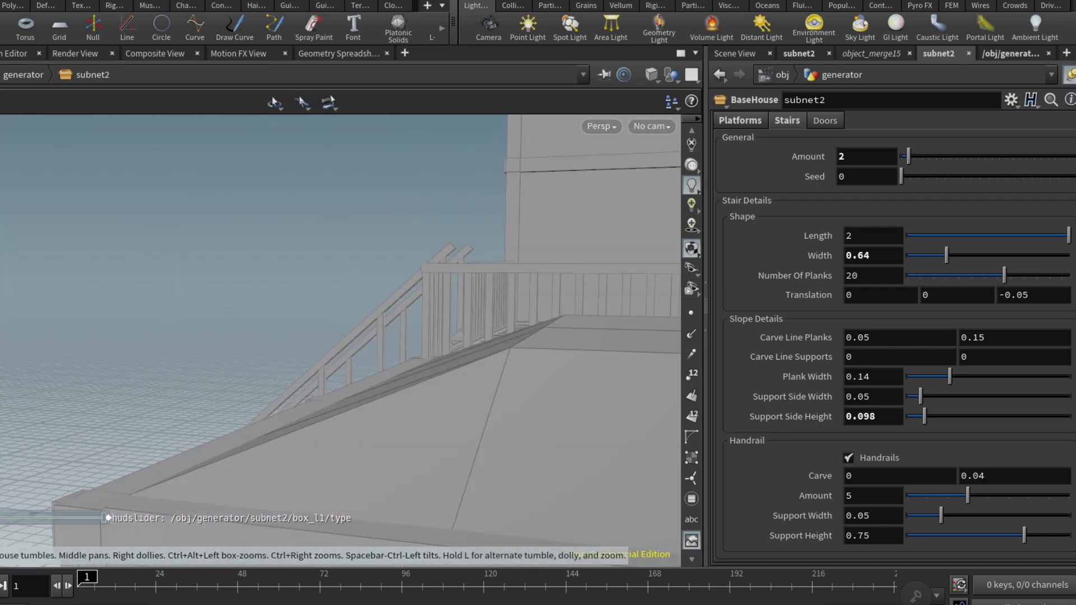
mouse_move(336, 336)
alt+mouse_down()
mouse_move(303, 336)
mouse_move(269, 395)
alt+mouse_up()
mouse_move(428, 328)
alt+mouse_down()
mouse_move(336, 374)
mouse_move(327, 395)
mouse_move(349, 420)
mouse_move(445, 370)
alt+mouse_up()
key(s)
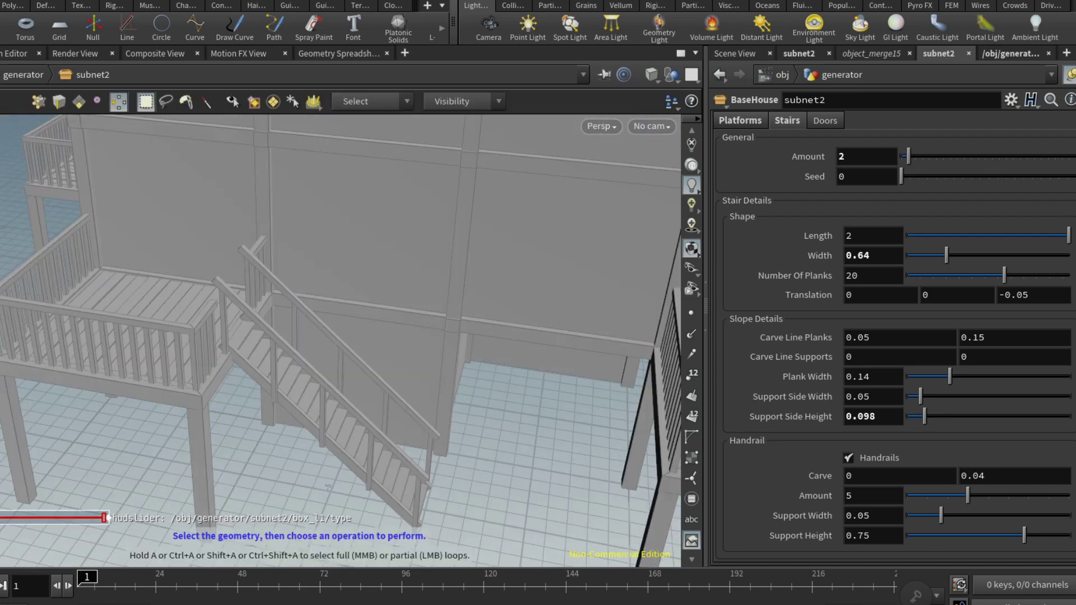
Try a different stair Seed, reset it to 0, and orbit around the house
drag(900, 177, 904, 177)
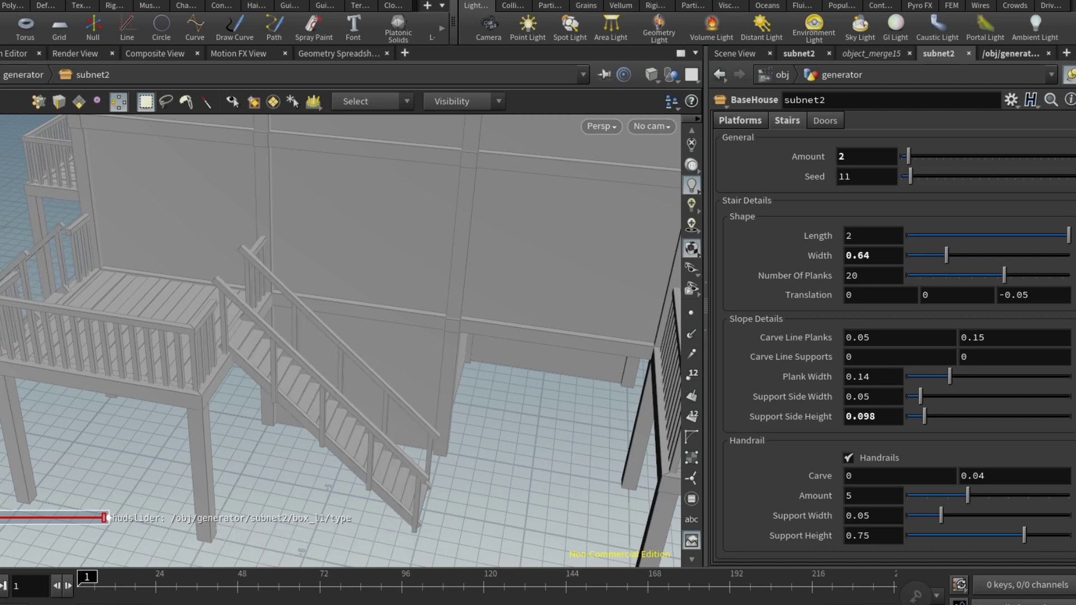
scroll(341, 336, down, 5)
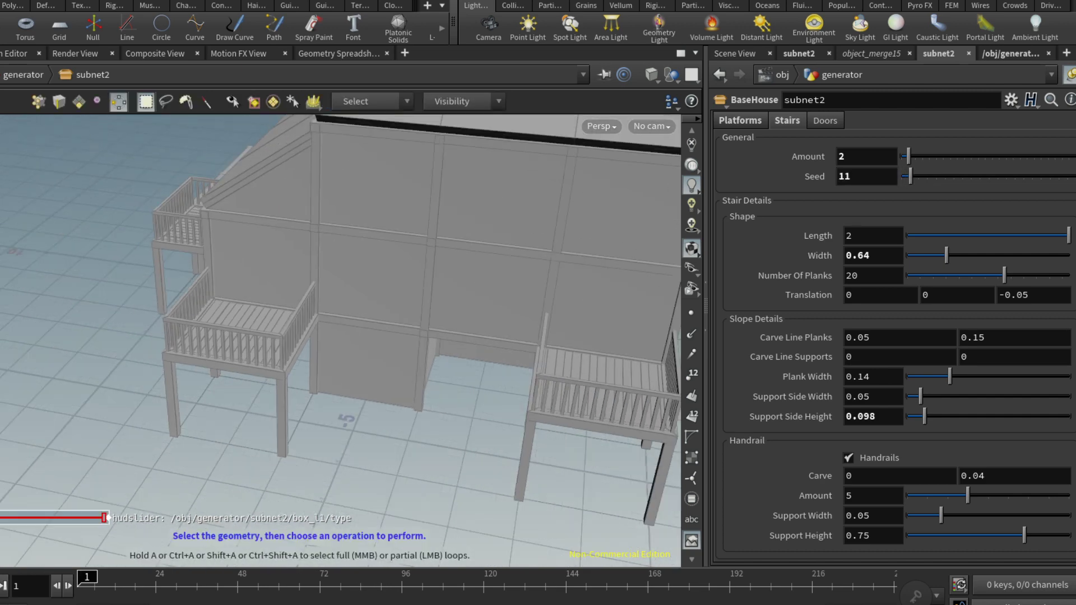
drag(910, 176, 892, 177)
key(Escape)
mouse_move(336, 336)
mouse_down()
mouse_move(454, 303)
mouse_move(404, 328)
mouse_up()
key(s)
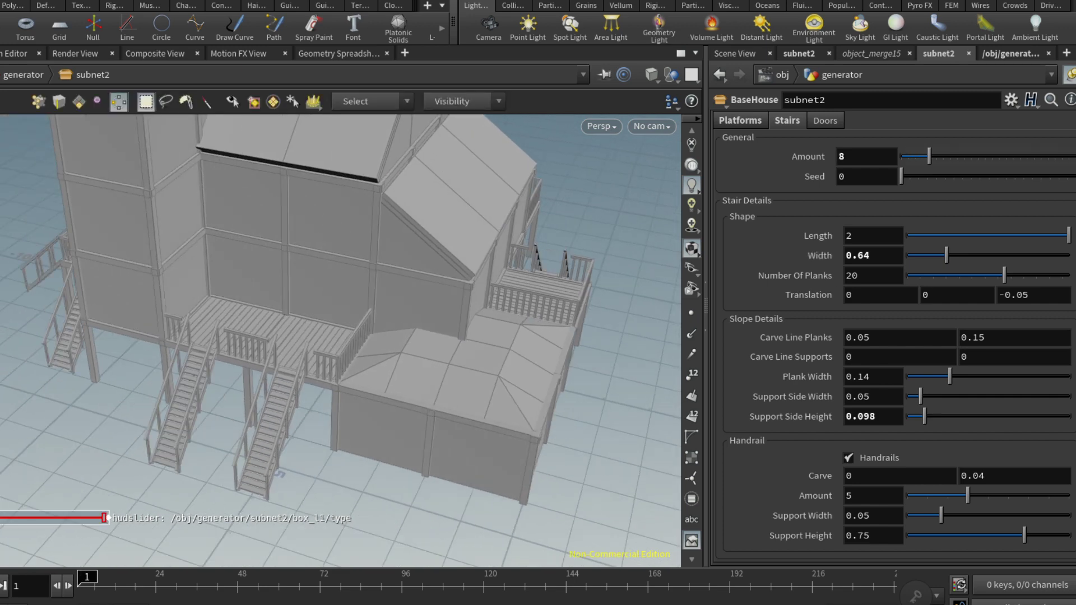
key(Escape)
drag(337, 336, 438, 323)
key(s)
drag(337, 336, 471, 320)
text(5)
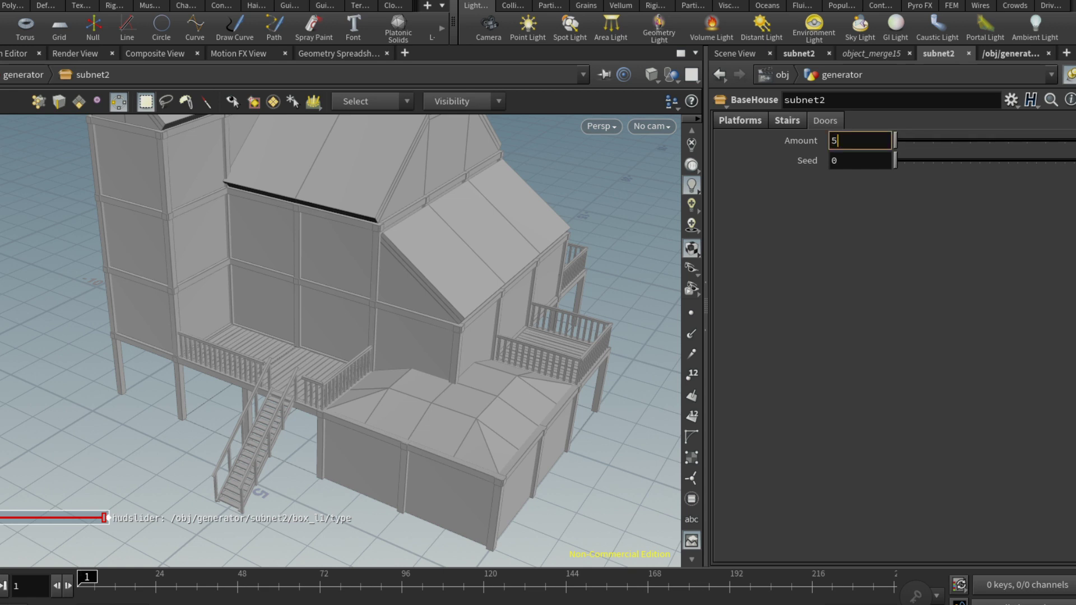
Set the Platforms Doors Amount to 5 and orbit to the door walls
key(Return)
scroll(337, 336, up, 5)
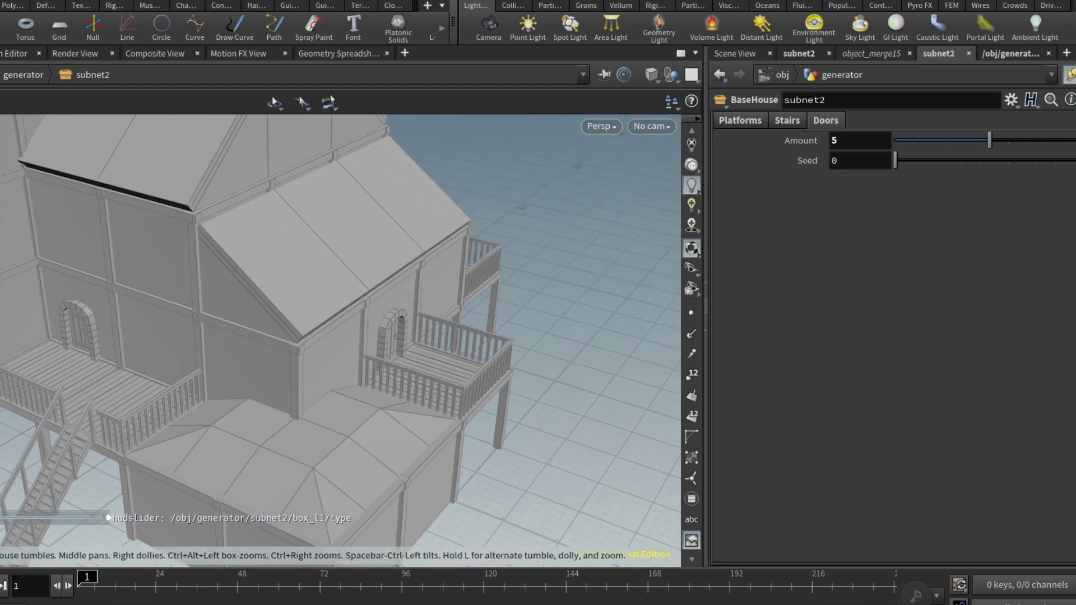
mouse_move(337, 336)
mouse_down()
mouse_move(210, 319)
mouse_move(336, 336)
mouse_up()
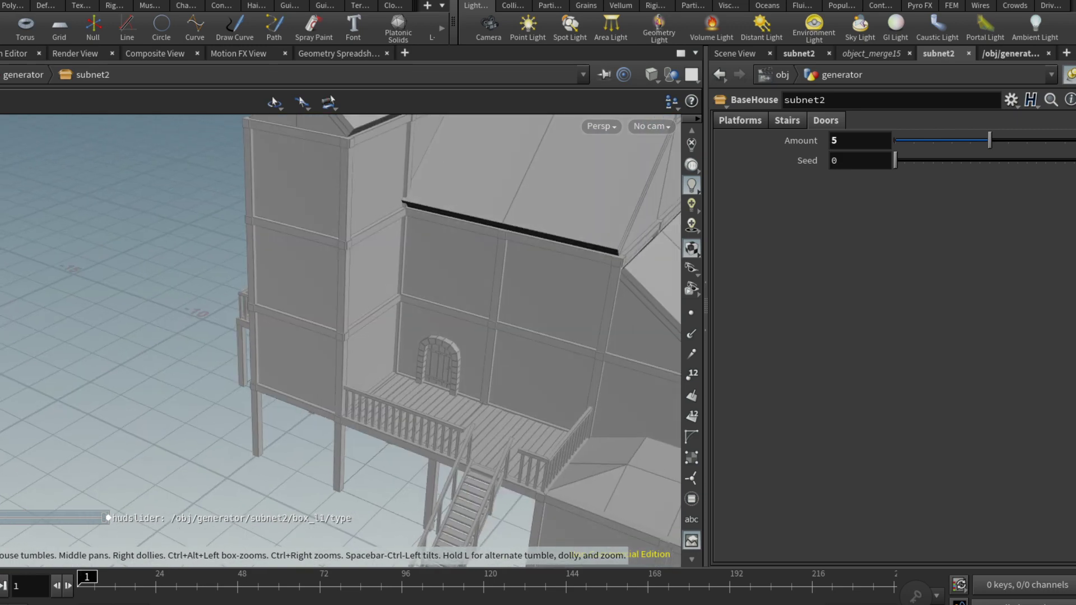
drag(336, 336, 370, 337)
drag(337, 378, 330, 474)
key(s)
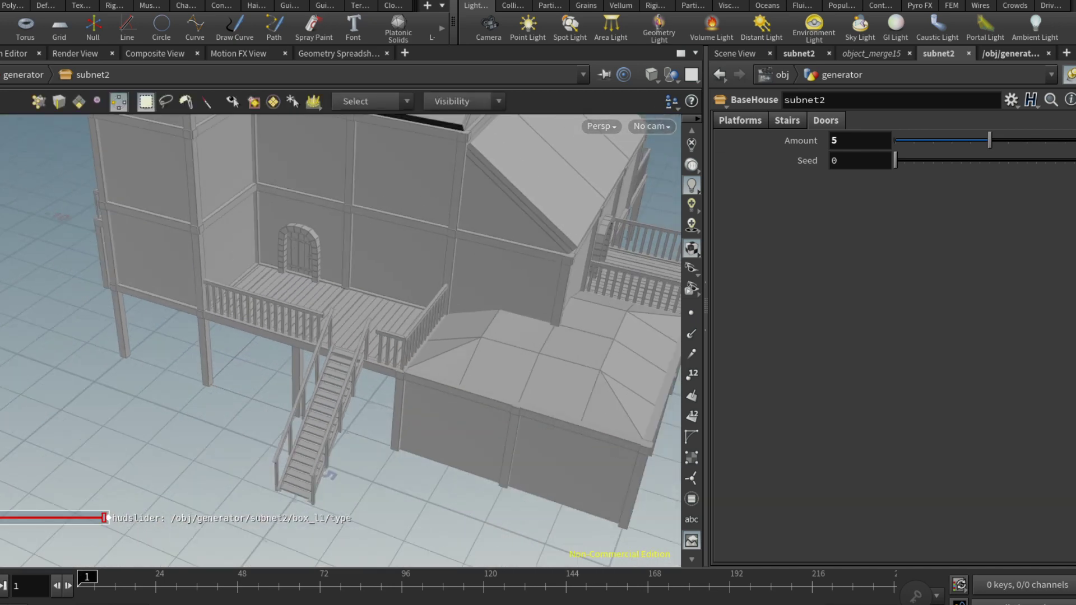
scroll(891, 277, up, 3)
scroll(890, 277, up, 3)
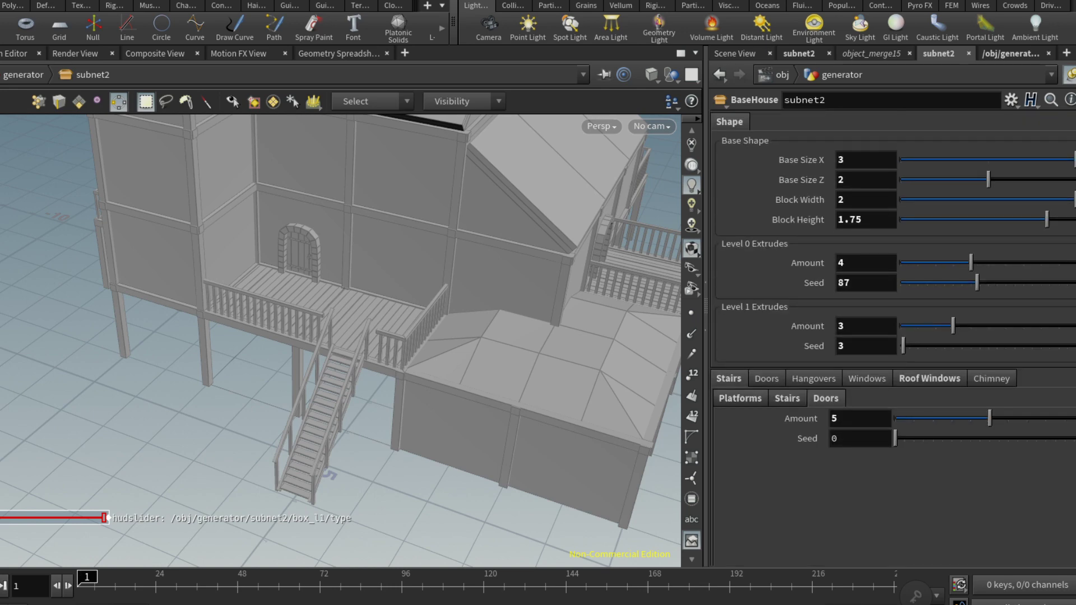
Set the top-level Doors Amount and orbit to check the new doors
key(Escape)
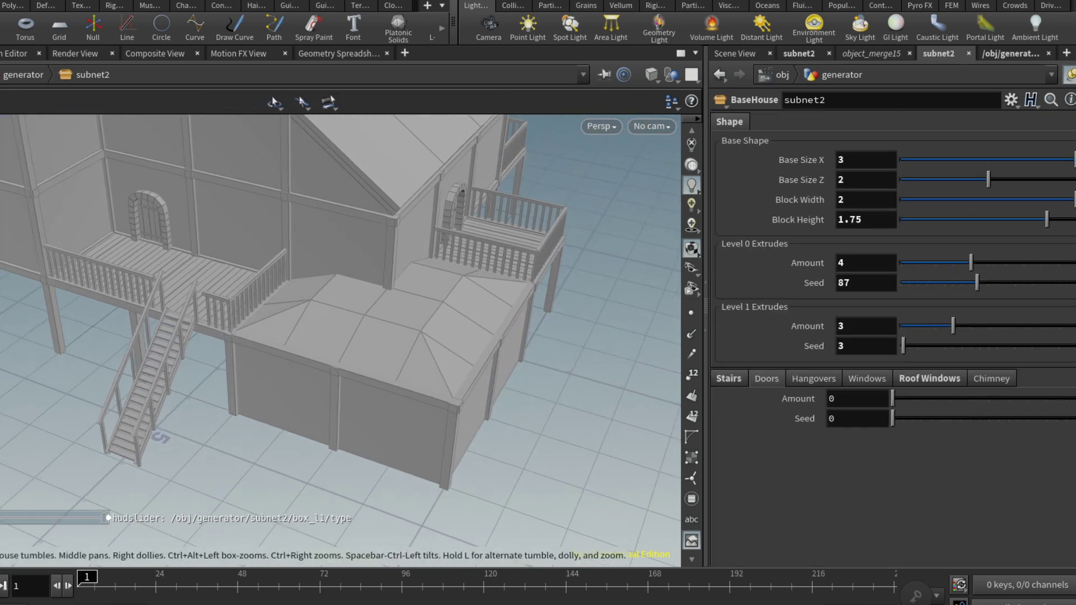
drag(336, 337, 403, 336)
key(s)
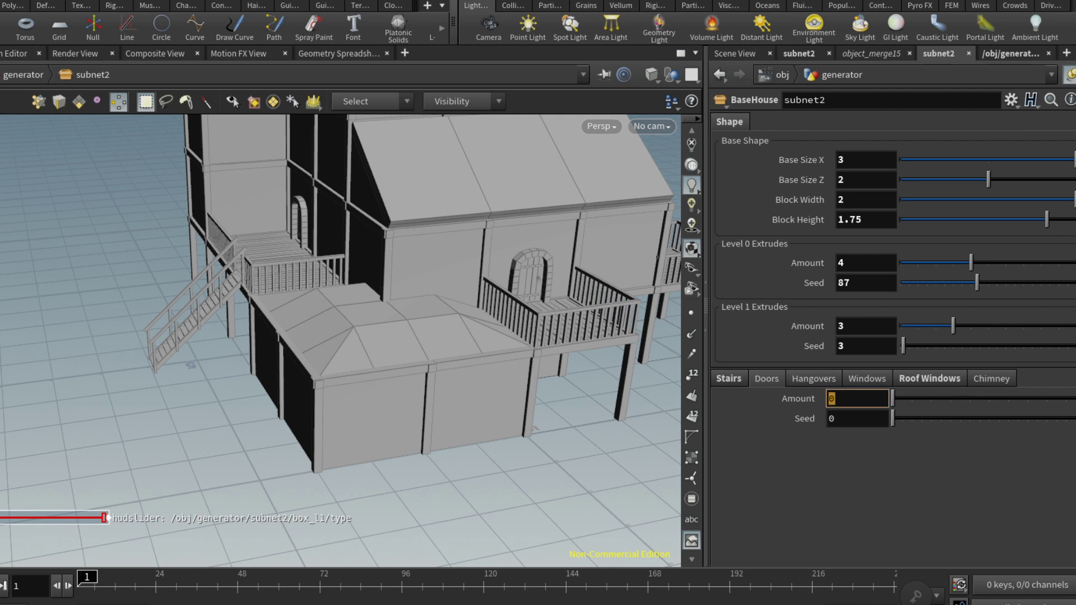
text(4)
key(Return)
key(Escape)
mouse_move(336, 336)
mouse_down()
mouse_move(538, 336)
mouse_move(353, 337)
mouse_up()
key(s)
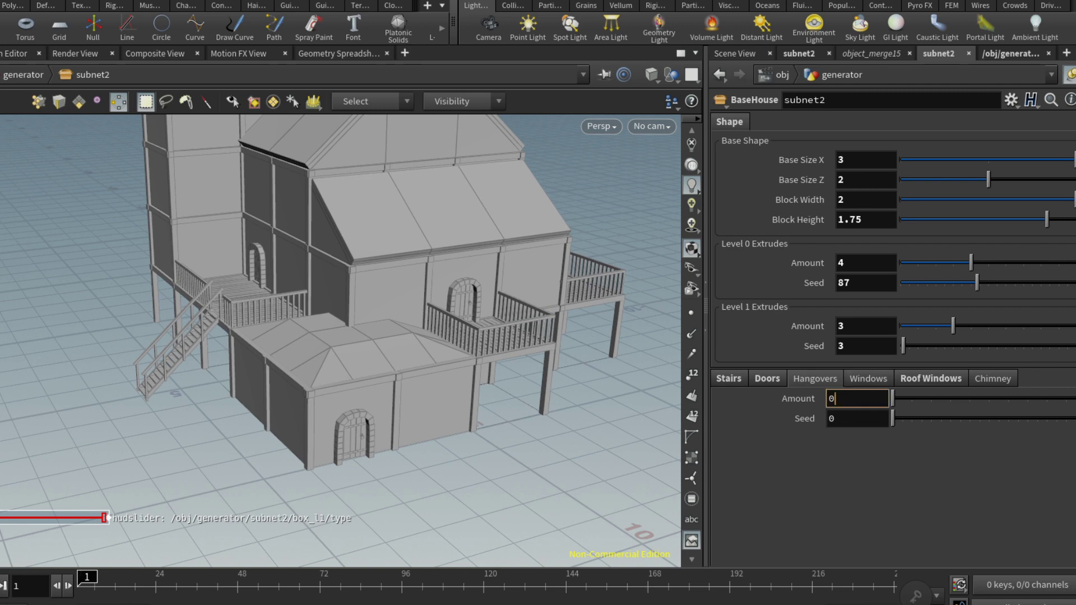
Orbit around the house to view the six window hangovers
key(Escape)
mouse_move(337, 336)
mouse_down()
mouse_move(437, 337)
mouse_move(470, 353)
mouse_move(362, 337)
mouse_move(463, 353)
mouse_move(361, 337)
mouse_move(437, 311)
mouse_move(362, 336)
mouse_move(412, 328)
mouse_up()
key(s)
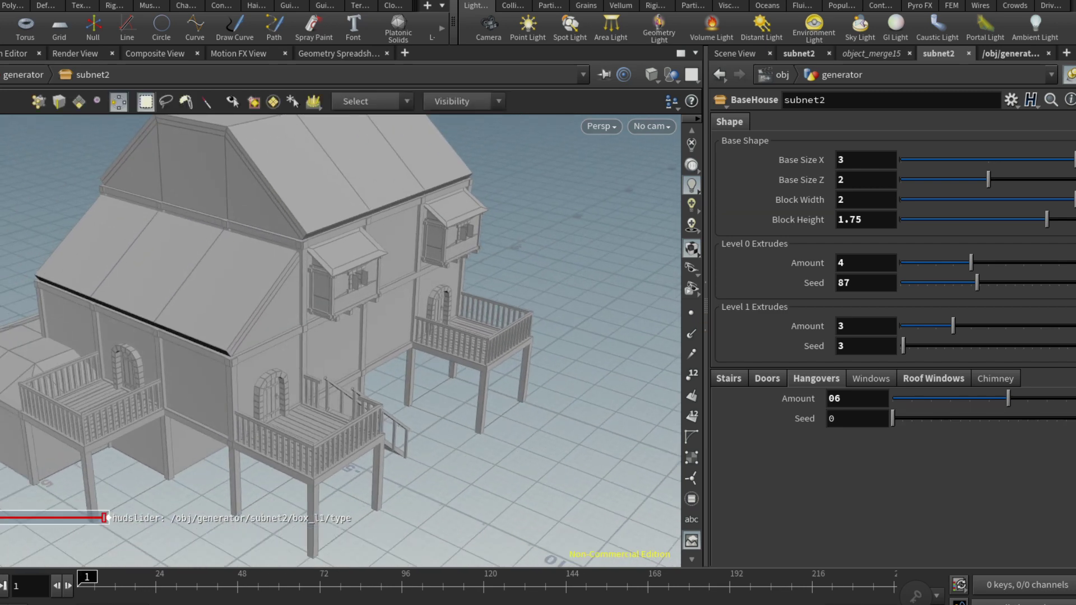
Change the Hangovers Seed to 23 and orbit to inspect the new bay positions
drag(892, 419, 905, 419)
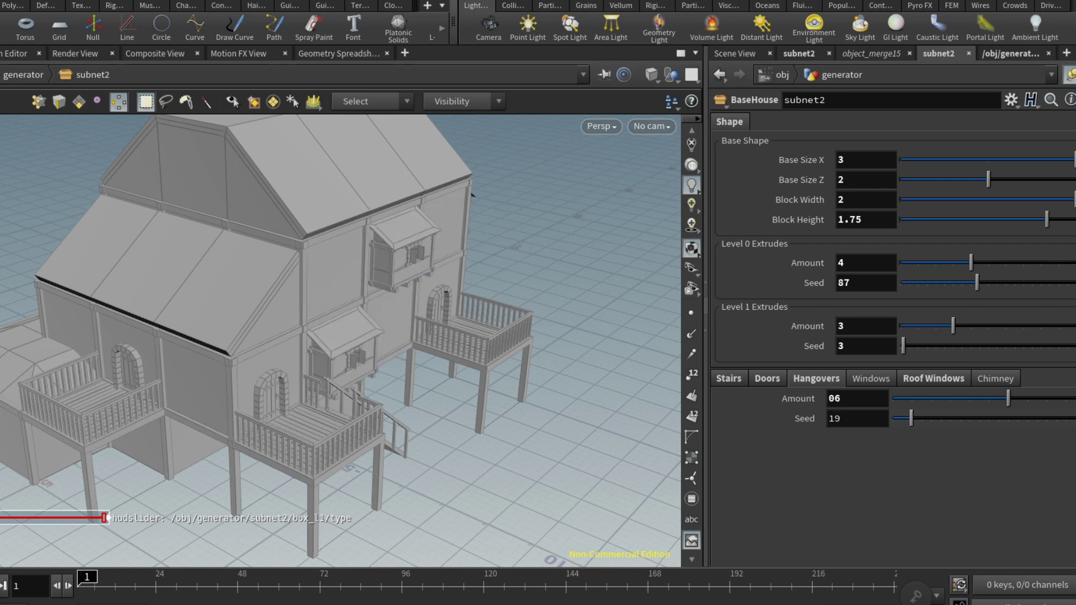
key(Escape)
mouse_move(336, 336)
mouse_down()
mouse_move(353, 338)
mouse_move(404, 302)
mouse_up()
right_drag(336, 336, 337, 303)
drag(336, 336, 404, 320)
right_drag(336, 303, 336, 328)
drag(336, 336, 420, 324)
right_drag(336, 336, 337, 311)
mouse_move(336, 337)
mouse_down()
mouse_move(354, 286)
mouse_move(403, 336)
mouse_move(395, 353)
mouse_move(319, 345)
mouse_up()
Set Amount Window 1 to 15 on the Windows tab
click(870, 378)
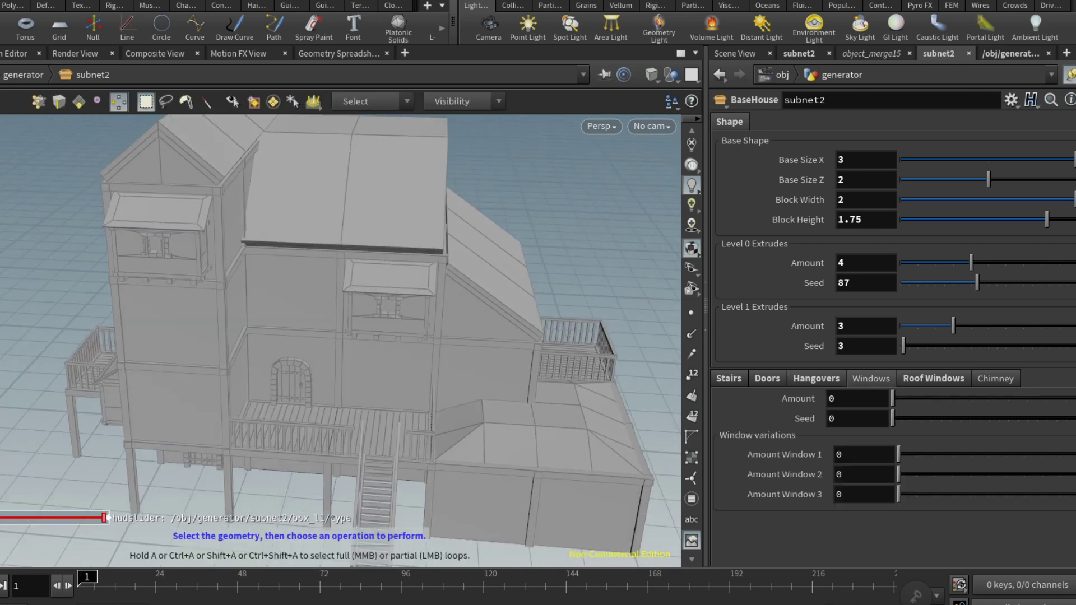
scroll(341, 336, down, 3)
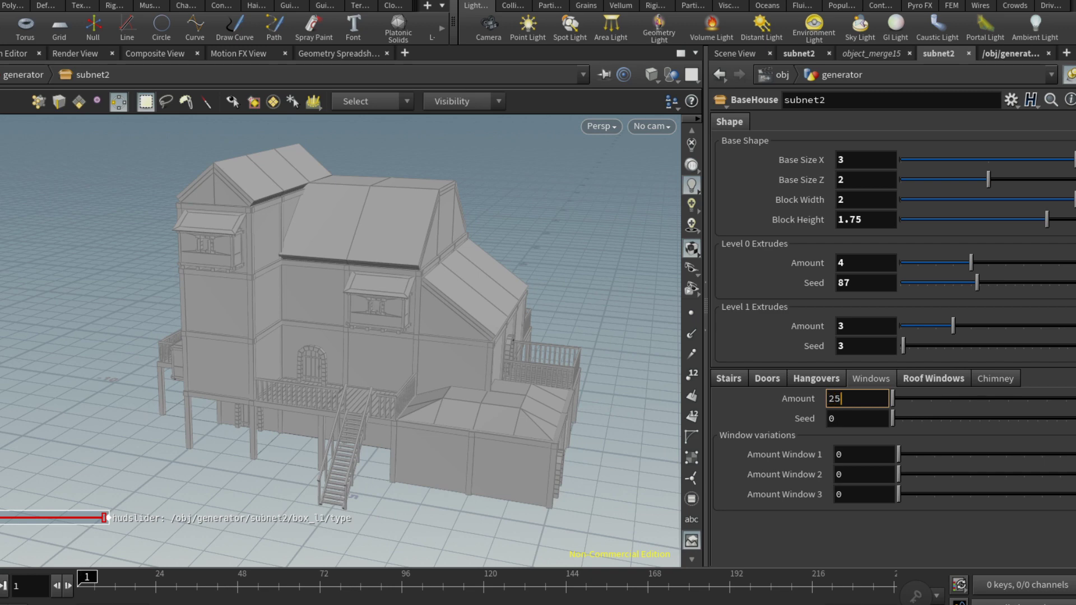
mouse_move(336, 336)
mouse_down()
mouse_move(278, 353)
mouse_move(353, 320)
mouse_up()
text(15)
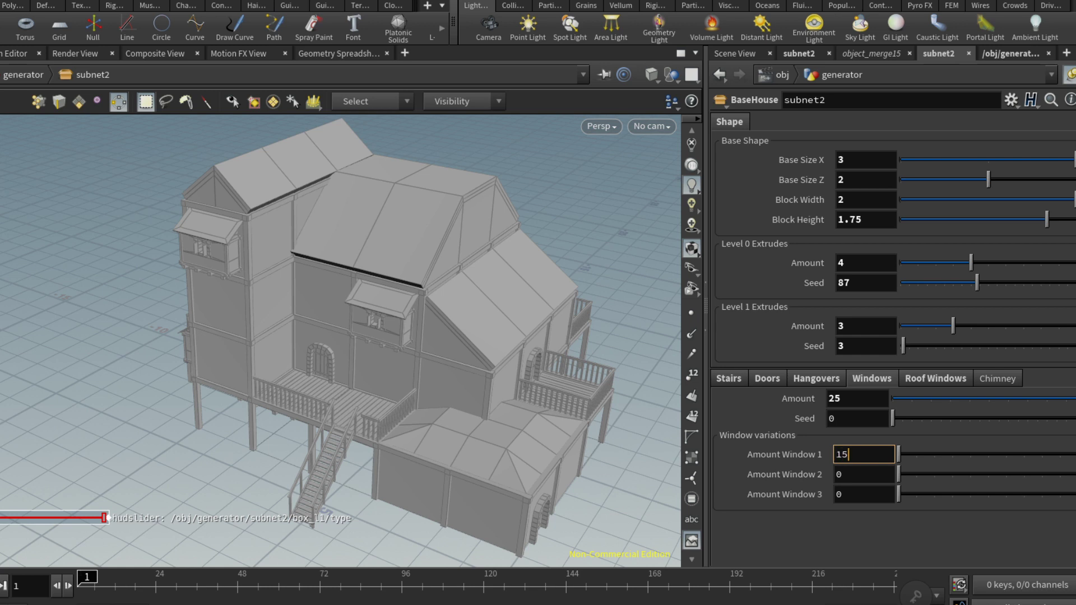
key(Tab)
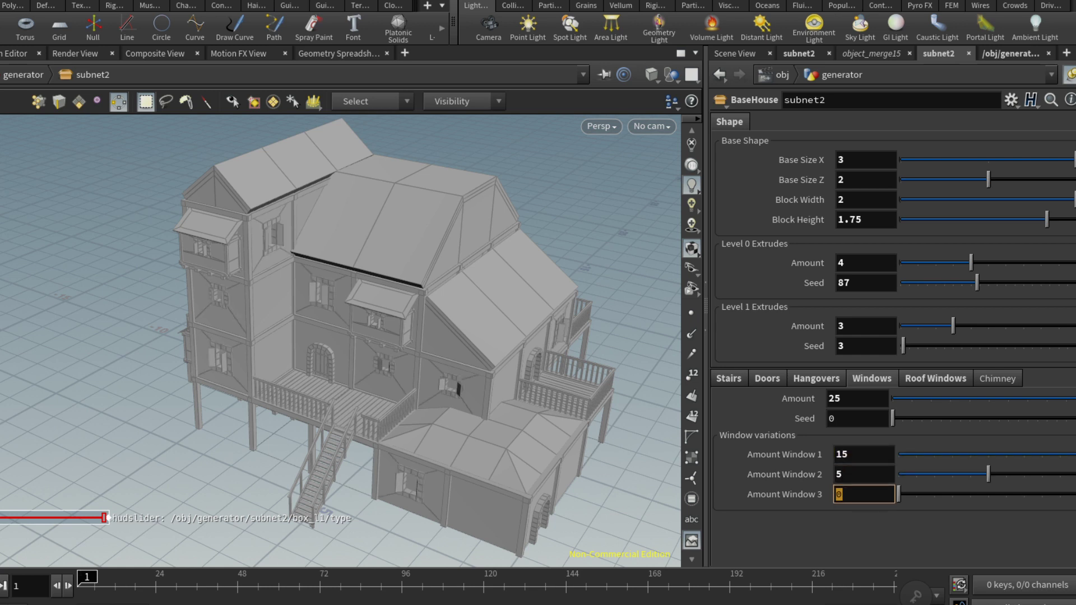
scroll(450, 386, up, 10)
scroll(340, 337, down, 3)
scroll(341, 336, down, 3)
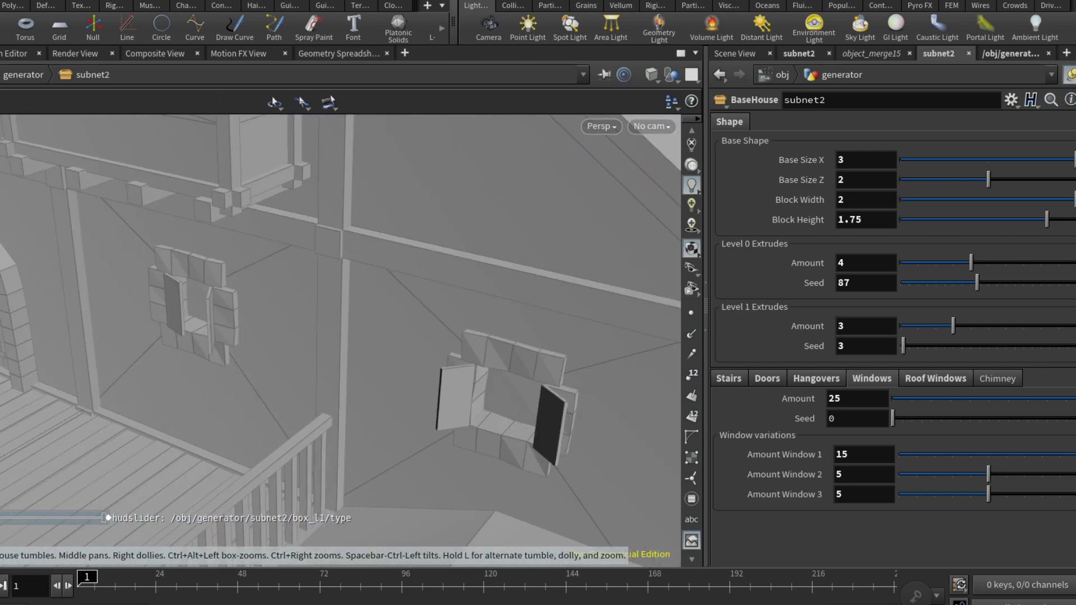
scroll(340, 337, down, 3)
scroll(341, 336, down, 3)
Inspect the 25 windows from another wall and bring up the Roof Windows settings
mouse_move(341, 336)
mouse_down()
mouse_move(252, 320)
mouse_move(101, 320)
mouse_move(236, 286)
mouse_move(571, 235)
mouse_move(370, 332)
mouse_move(470, 319)
mouse_up()
key(s)
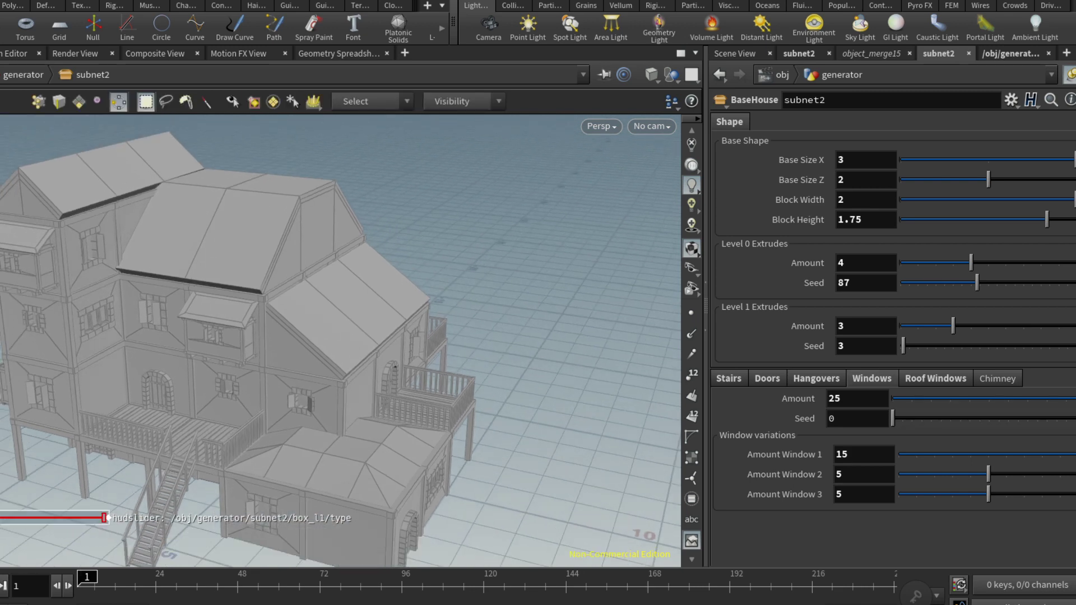
click(936, 378)
key(Escape)
mouse_move(336, 337)
mouse_down()
mouse_move(412, 324)
mouse_move(361, 332)
mouse_up()
key(s)
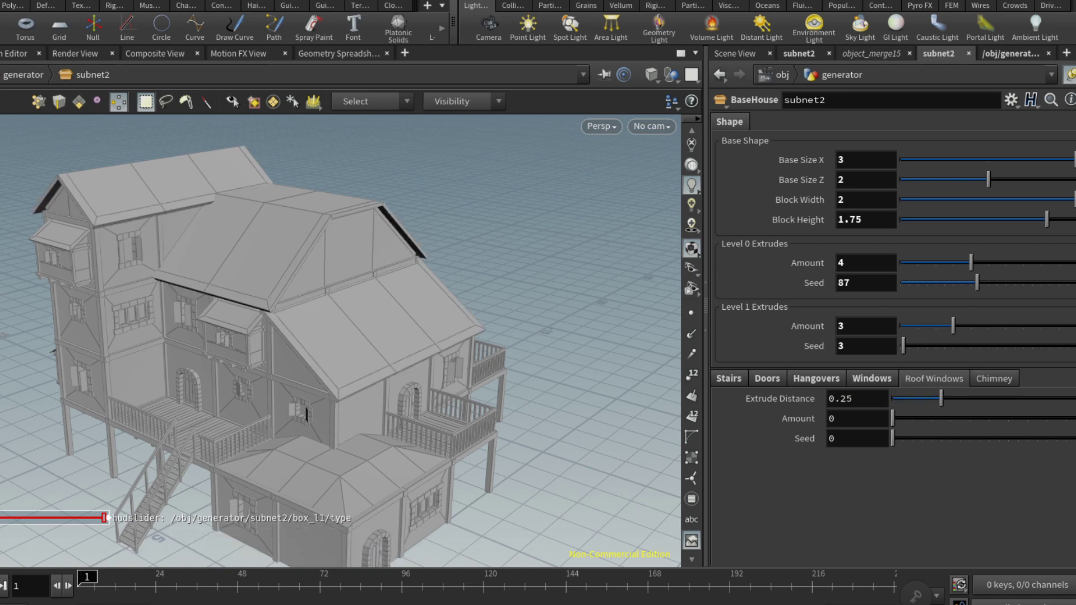
Set the roof-window Extrude Distance to 0.25 and orbit to a level view
key(Escape)
scroll(340, 337, up, 3)
scroll(341, 336, up, 3)
mouse_move(337, 295)
mouse_down()
mouse_move(337, 344)
mouse_move(193, 316)
mouse_move(218, 327)
mouse_up()
key(s)
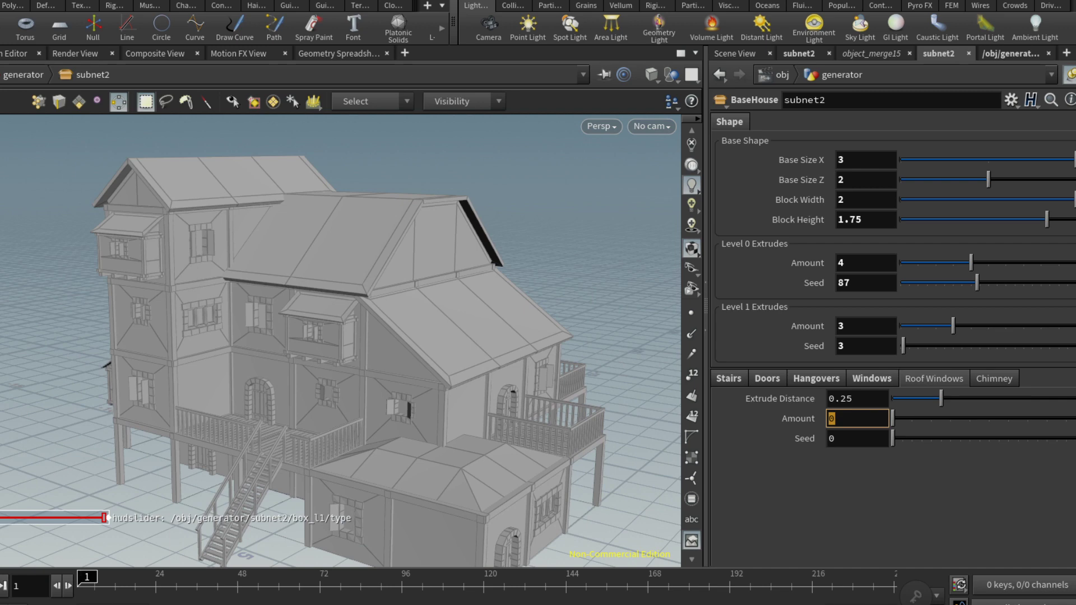
text(9)
Add nine roof windows, then settle on seven, checking the dormers
key(Return)
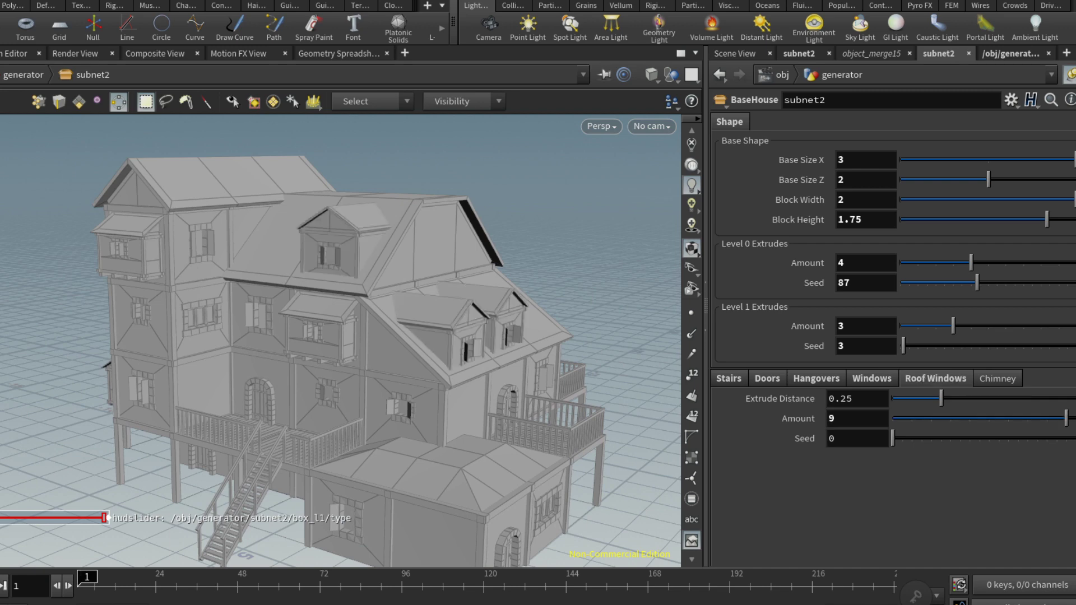
key(space)
mouse_move(336, 336)
mouse_down()
mouse_move(302, 319)
mouse_move(320, 334)
mouse_move(236, 326)
mouse_move(235, 285)
mouse_move(320, 337)
mouse_move(252, 336)
mouse_up()
key(s)
mouse_move(830, 419)
middle_down()
mouse_move(850, 419)
mouse_move(815, 418)
middle_up()
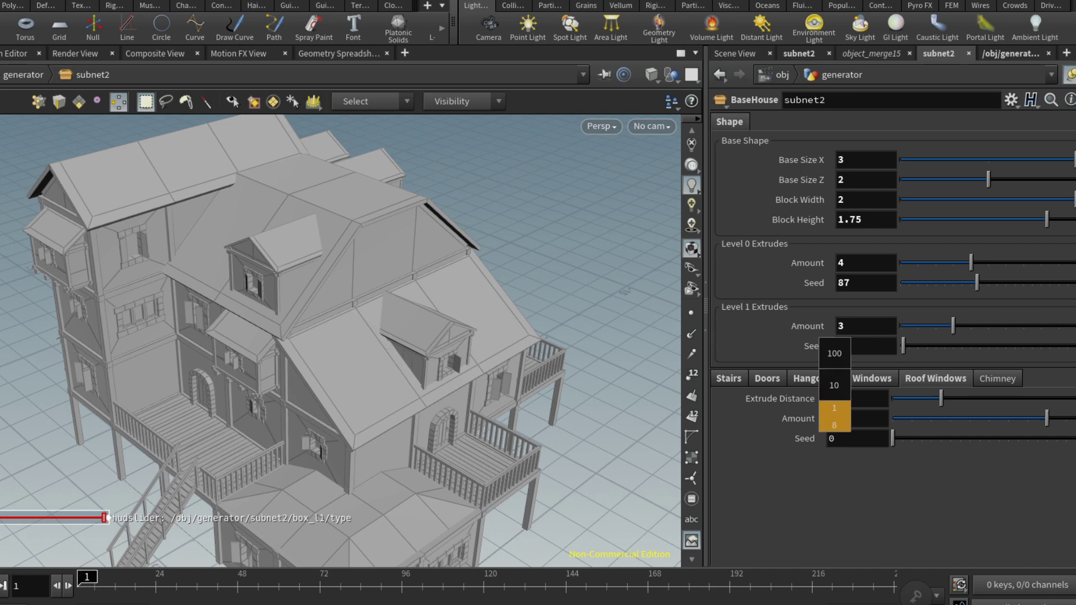
key(Escape)
middle_drag(337, 336, 369, 358)
key(s)
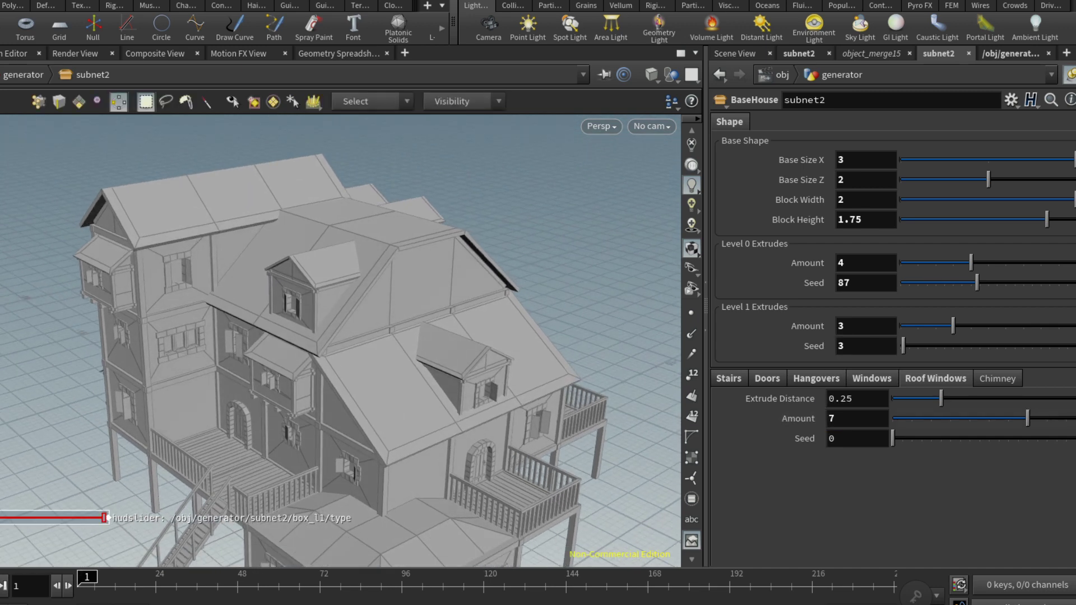
Change the dormer placement Seed to 38 and orbit to check the roof
drag(893, 438, 929, 438)
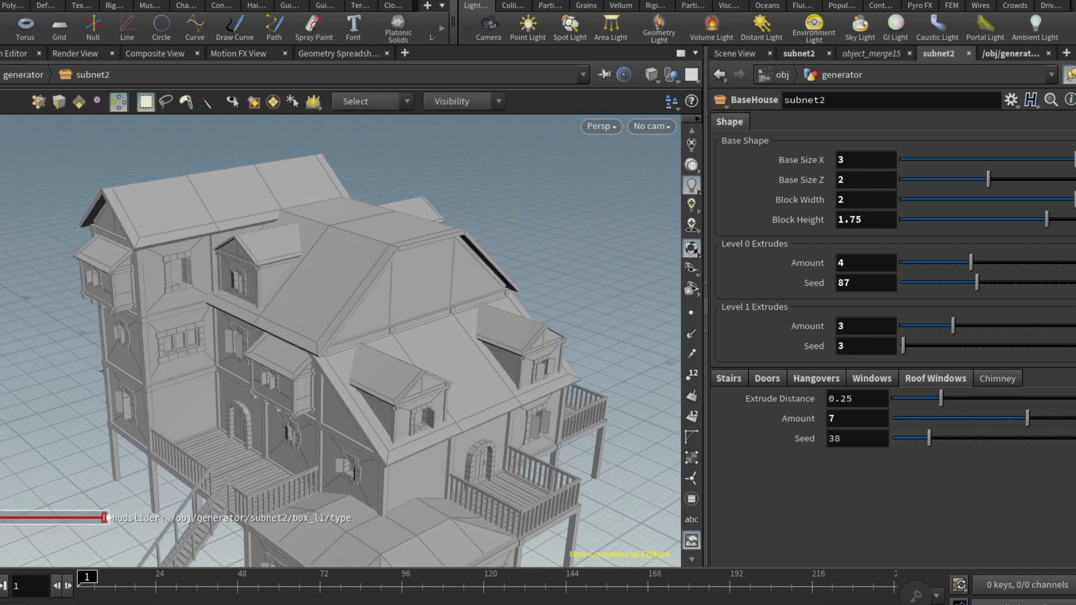
key(Escape)
mouse_move(336, 336)
mouse_down()
mouse_move(252, 336)
mouse_move(169, 294)
mouse_up()
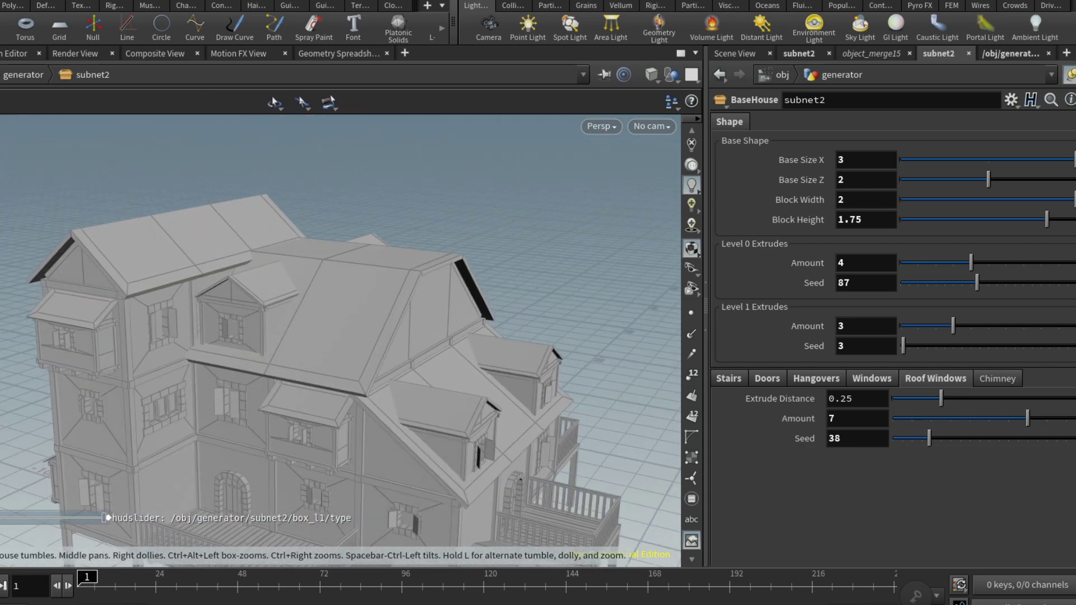
right_drag(336, 336, 403, 336)
drag(336, 336, 277, 319)
right_drag(337, 336, 395, 337)
drag(336, 337, 253, 319)
key(s)
scroll(891, 277, down, 2)
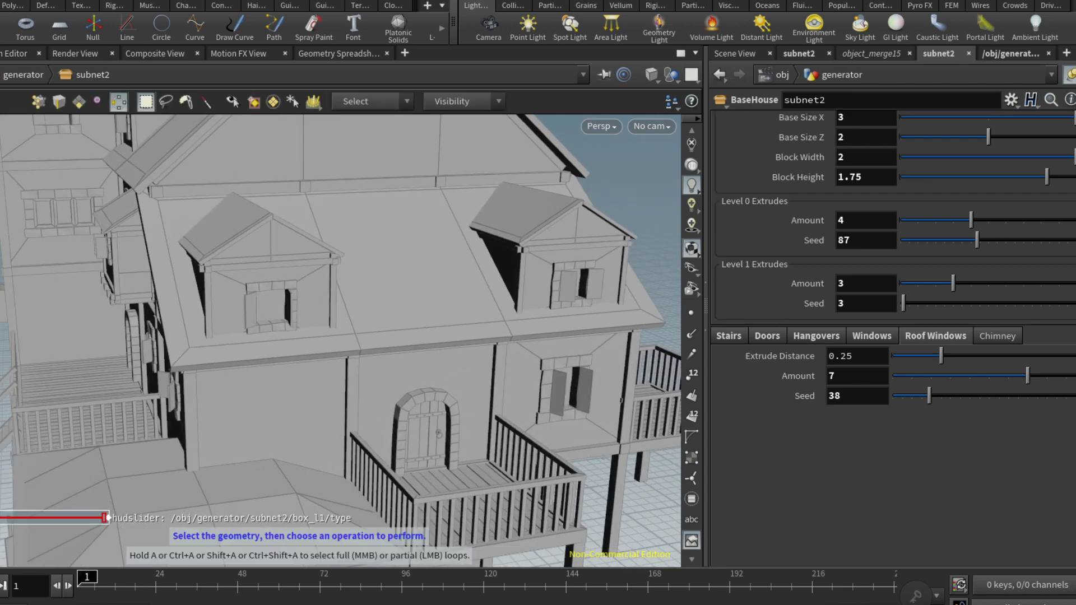
Inspect the dormers up close and wide, then bring up the Chimney settings
key(Escape)
drag(336, 337, 252, 319)
drag(336, 336, 302, 353)
mouse_move(337, 337)
right_down()
mouse_move(395, 337)
mouse_move(277, 336)
right_up()
drag(336, 336, 370, 320)
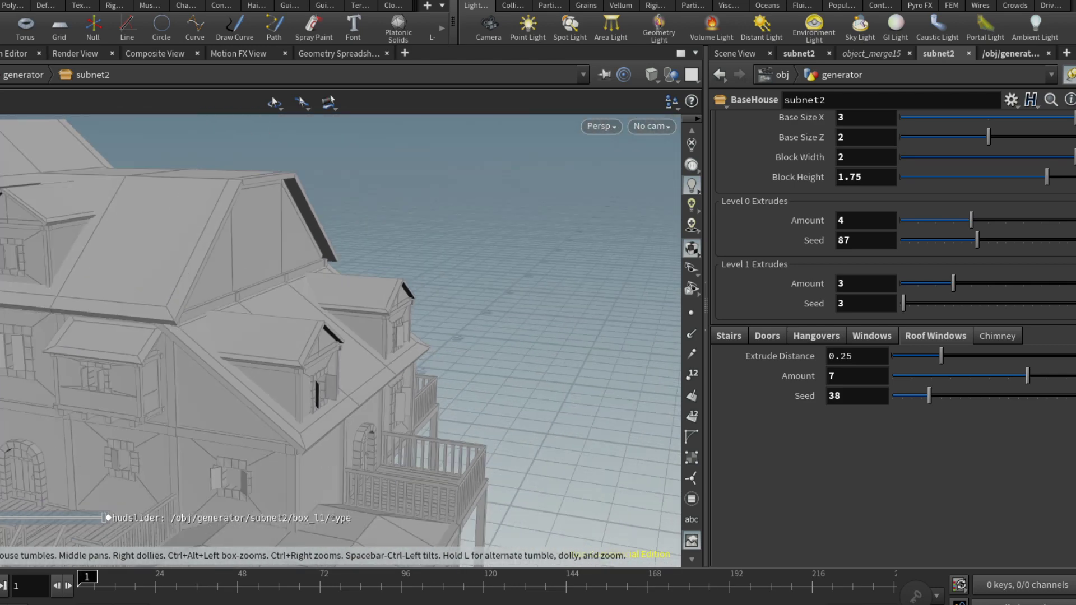
drag(108, 518, 106, 518)
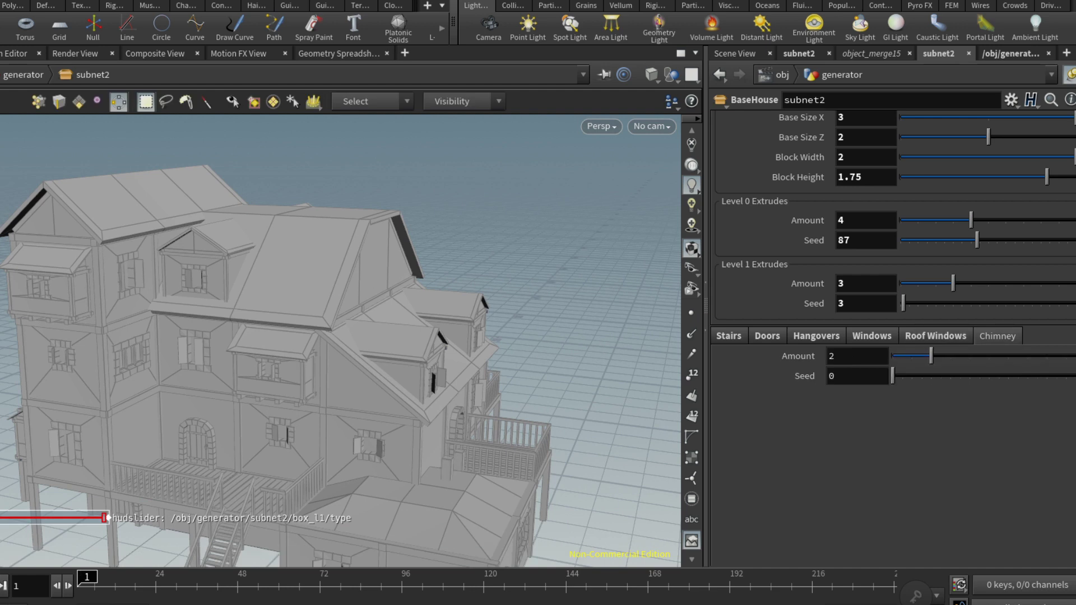
Orbit around the house and close in on the roofs to check chimney placement
mouse_move(336, 336)
mouse_down()
mouse_move(370, 303)
mouse_move(253, 421)
mouse_up()
click(106, 518)
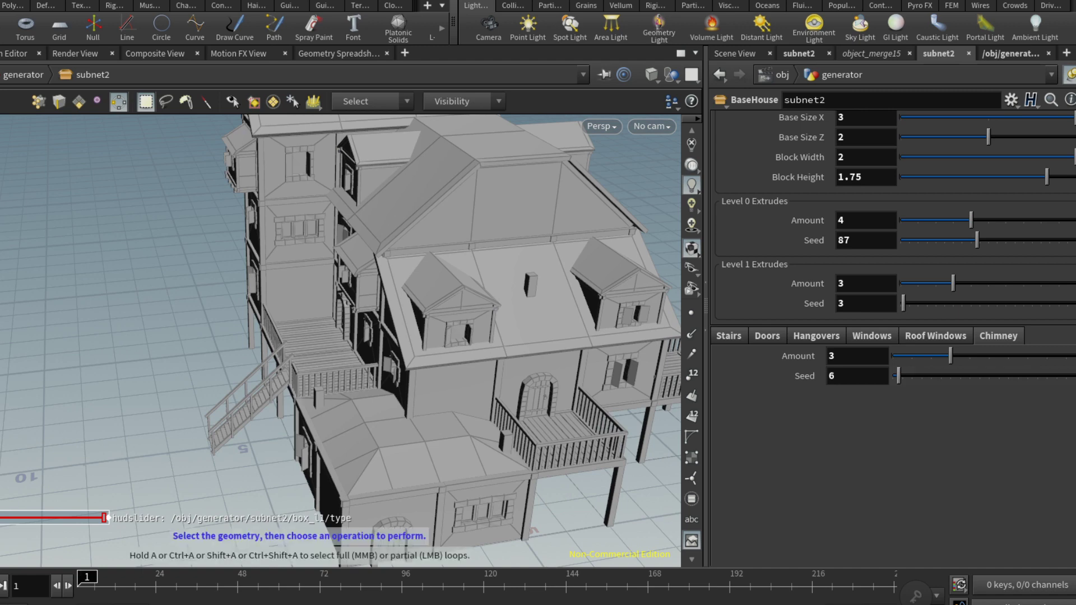
drag(336, 337, 269, 287)
drag(336, 337, 210, 336)
drag(337, 336, 294, 320)
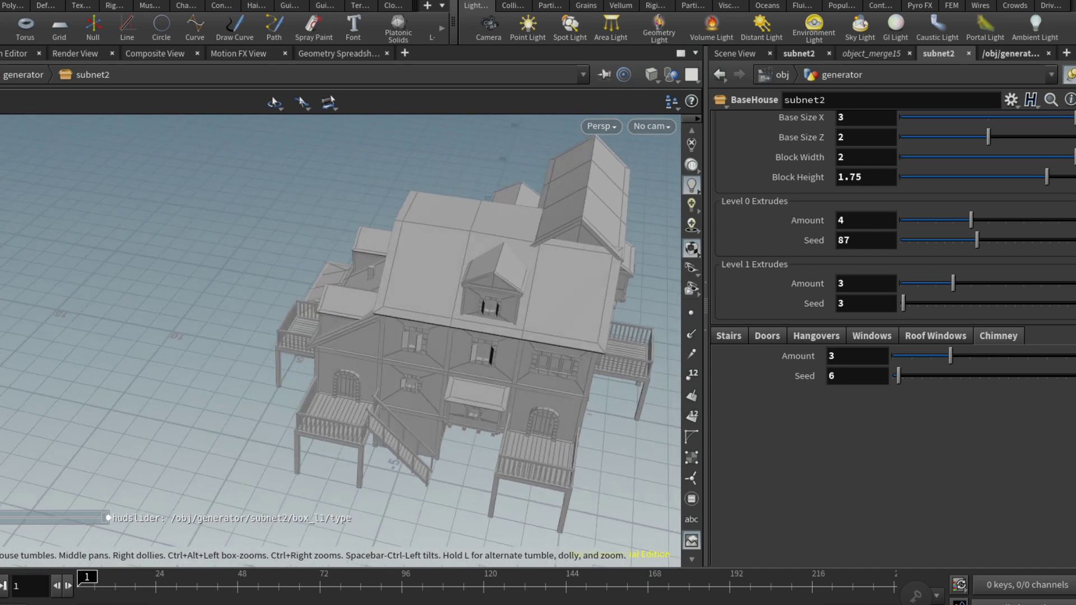
right_drag(337, 336, 404, 336)
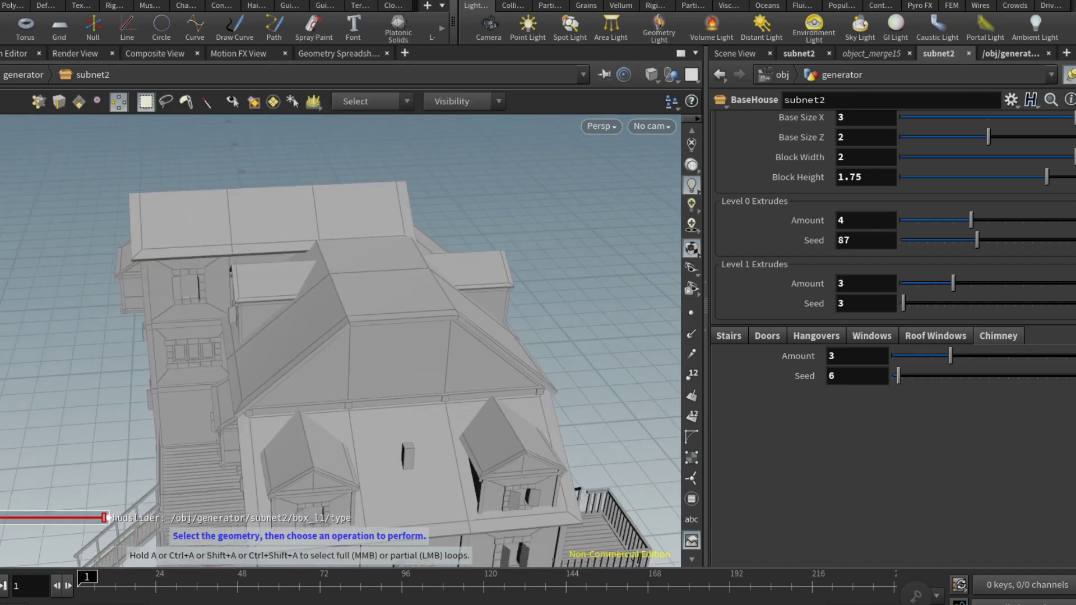
drag(336, 336, 337, 235)
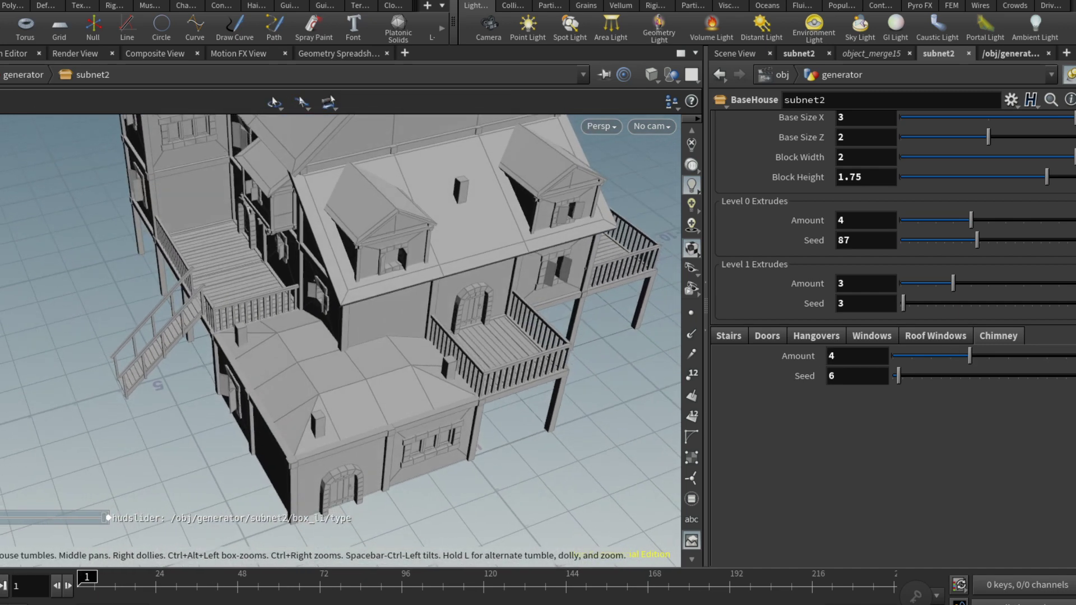
Regenerate the four chimneys with seed 15 and orbit out to review them
drag(108, 518, 104, 518)
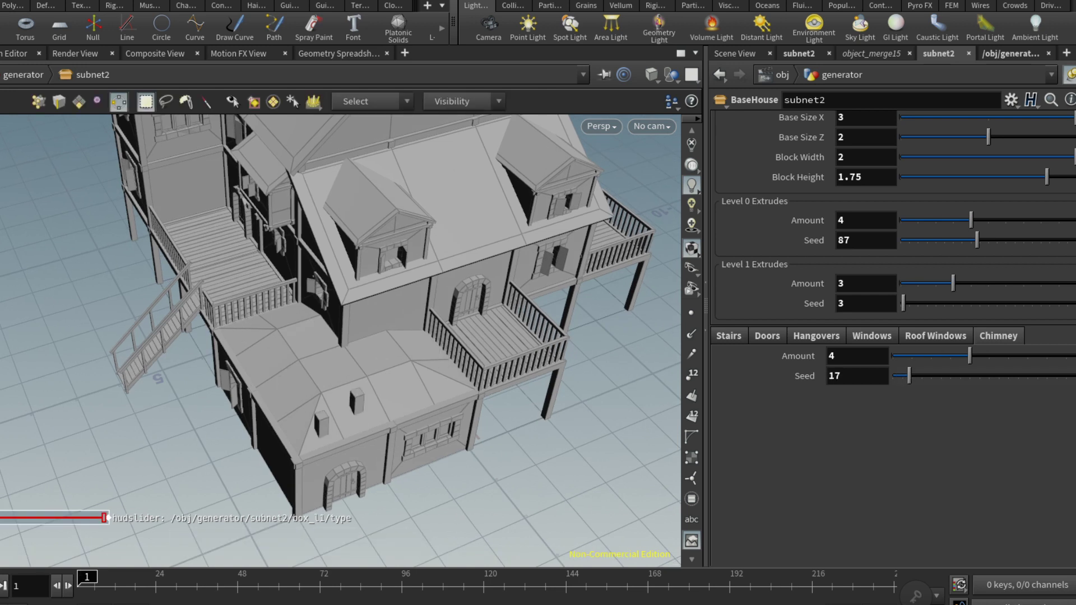
drag(379, 336, 210, 320)
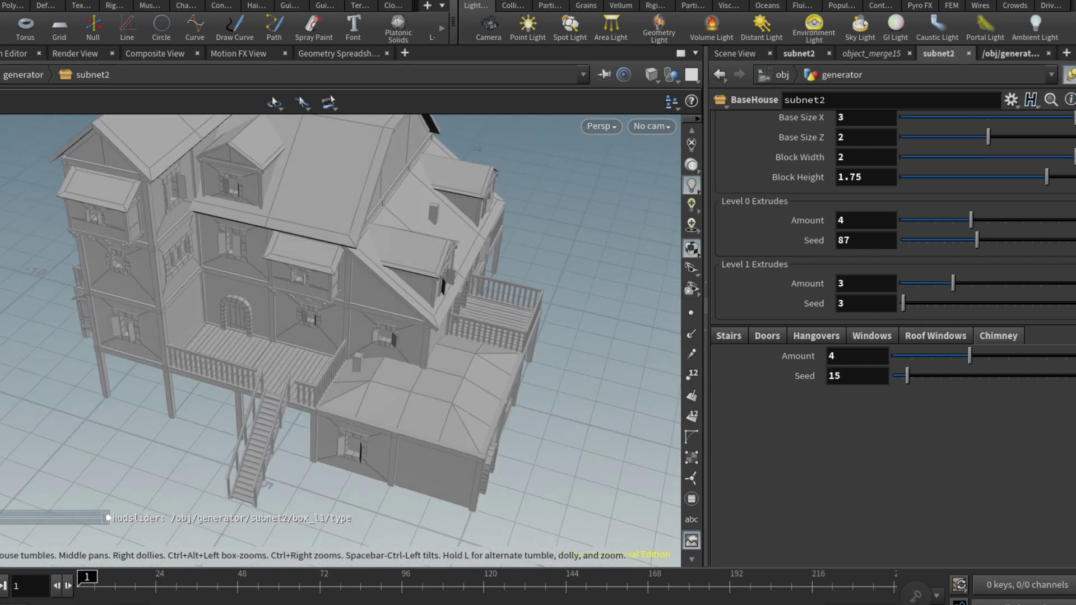
drag(210, 319, 169, 277)
mouse_move(337, 337)
mouse_down()
mouse_move(252, 320)
mouse_move(286, 336)
mouse_up()
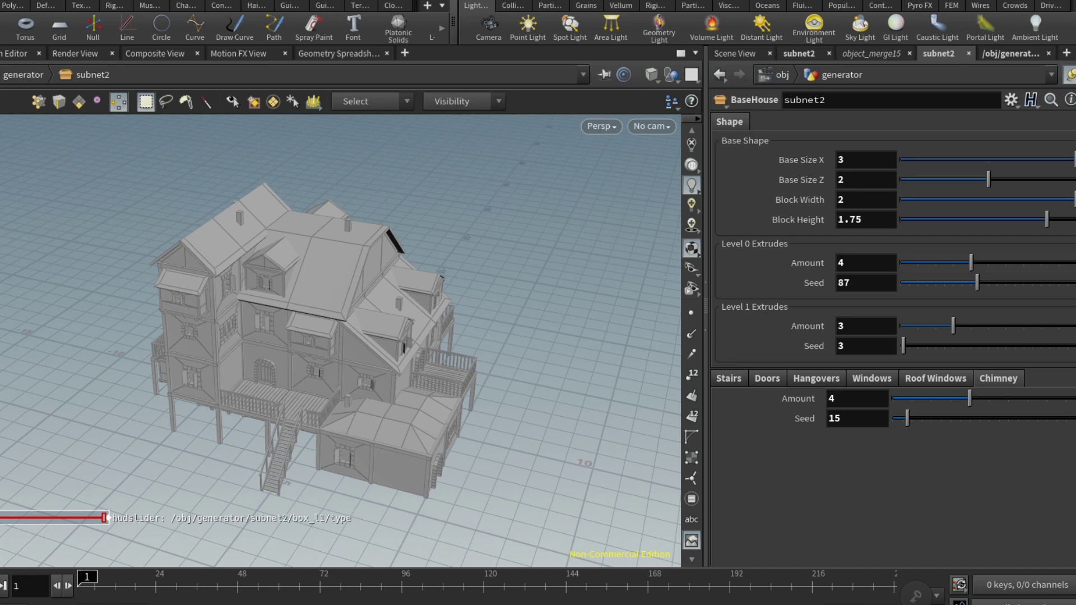
Orbit around the house to view the stairs side and the front
mouse_move(336, 337)
mouse_down()
mouse_move(387, 336)
mouse_move(202, 336)
mouse_move(370, 345)
mouse_move(438, 362)
mouse_up()
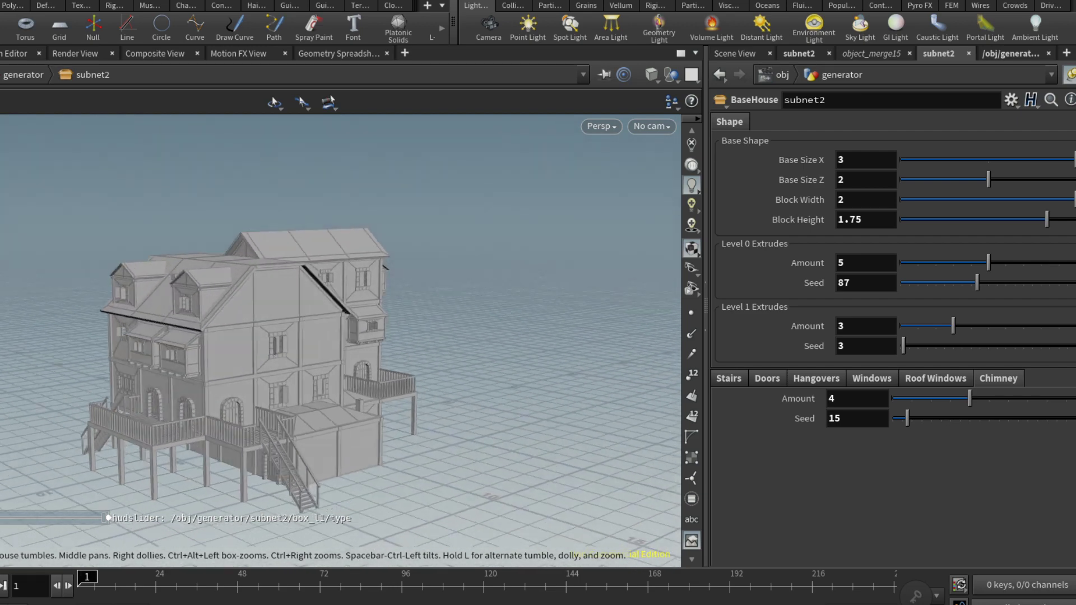
drag(336, 337, 269, 336)
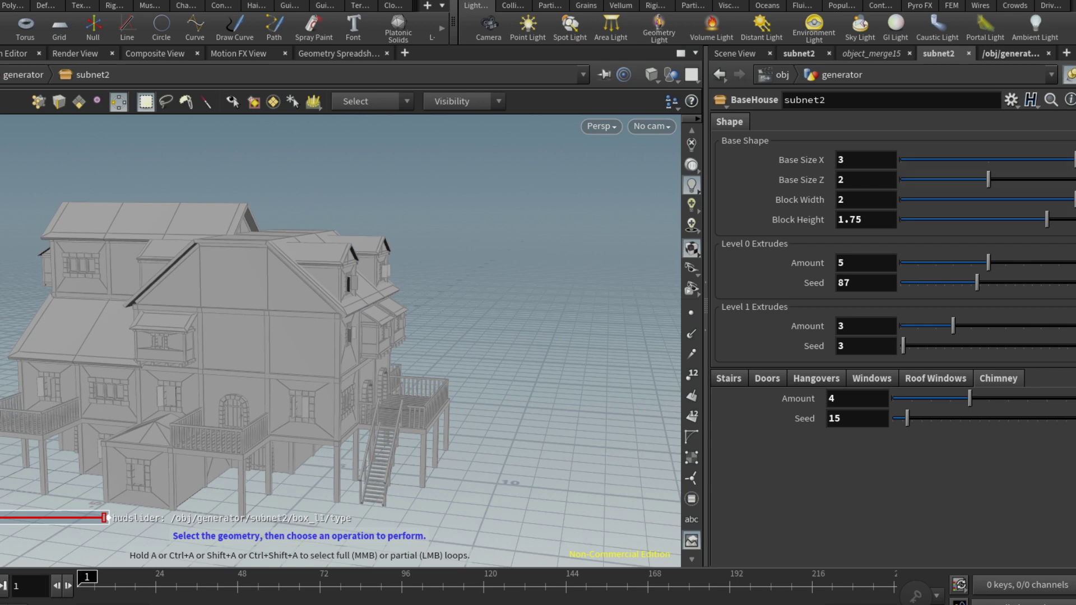
key(space)
mouse_move(337, 337)
mouse_down()
mouse_move(270, 336)
mouse_move(311, 341)
mouse_move(236, 366)
mouse_move(311, 332)
mouse_move(235, 319)
mouse_move(311, 336)
mouse_move(236, 336)
mouse_move(311, 332)
mouse_move(235, 319)
mouse_move(311, 331)
mouse_move(236, 319)
mouse_move(311, 320)
mouse_up()
key(s)
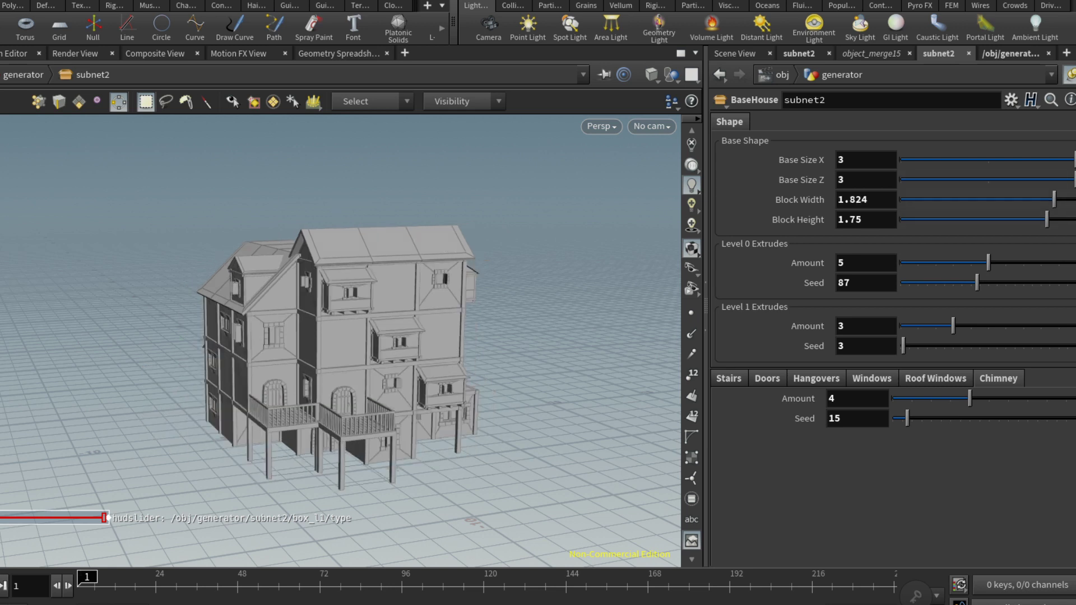
text(2)
Set Block Width to 2, then inspect the balcony and lower roof
key(Return)
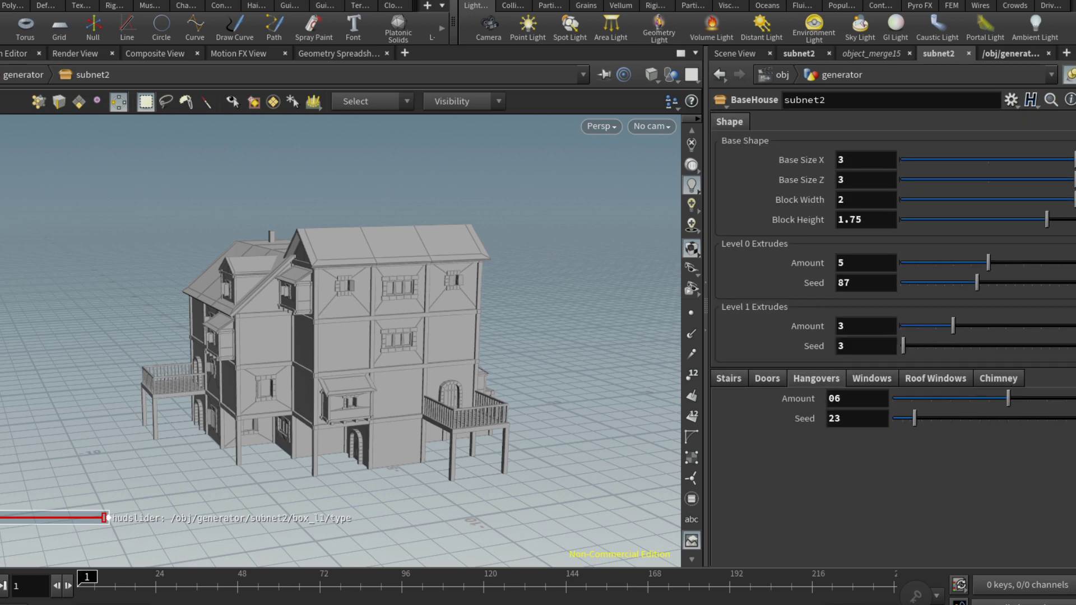
key(Escape)
scroll(404, 337, up, 8)
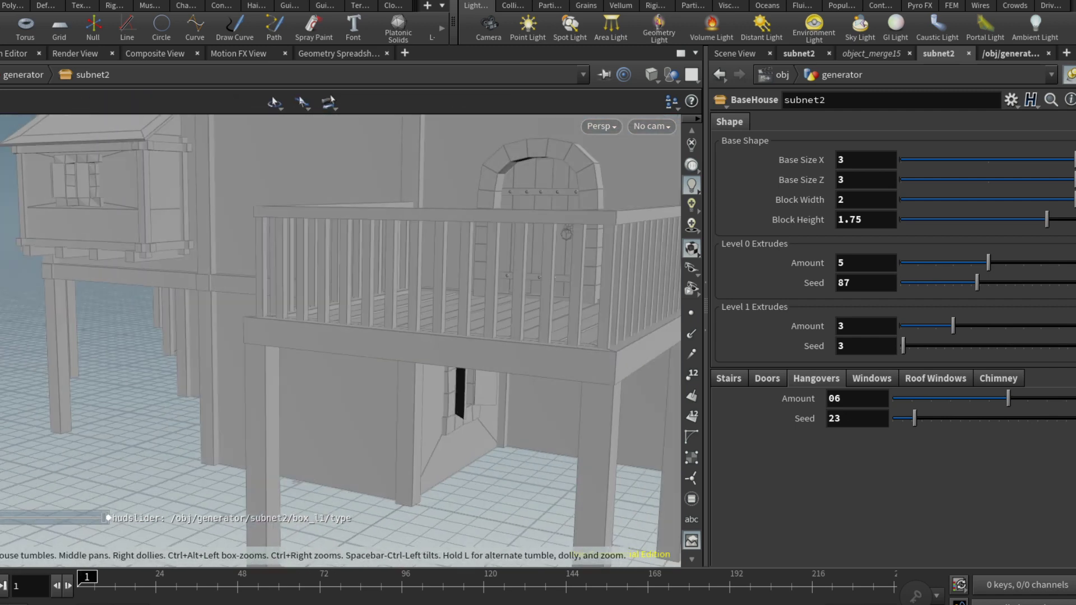
drag(336, 336, 252, 353)
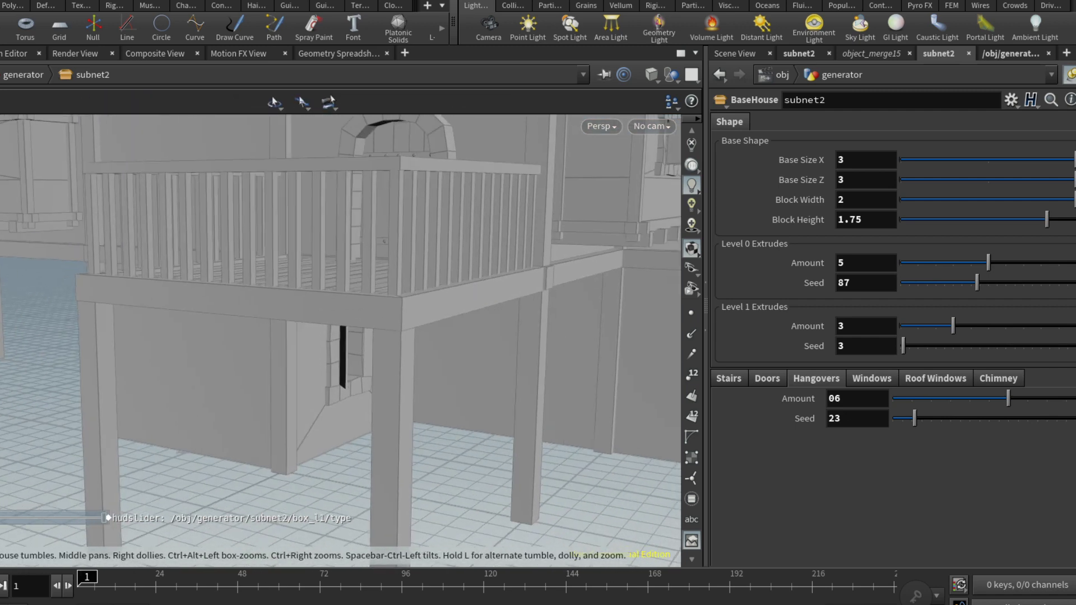
drag(336, 336, 252, 353)
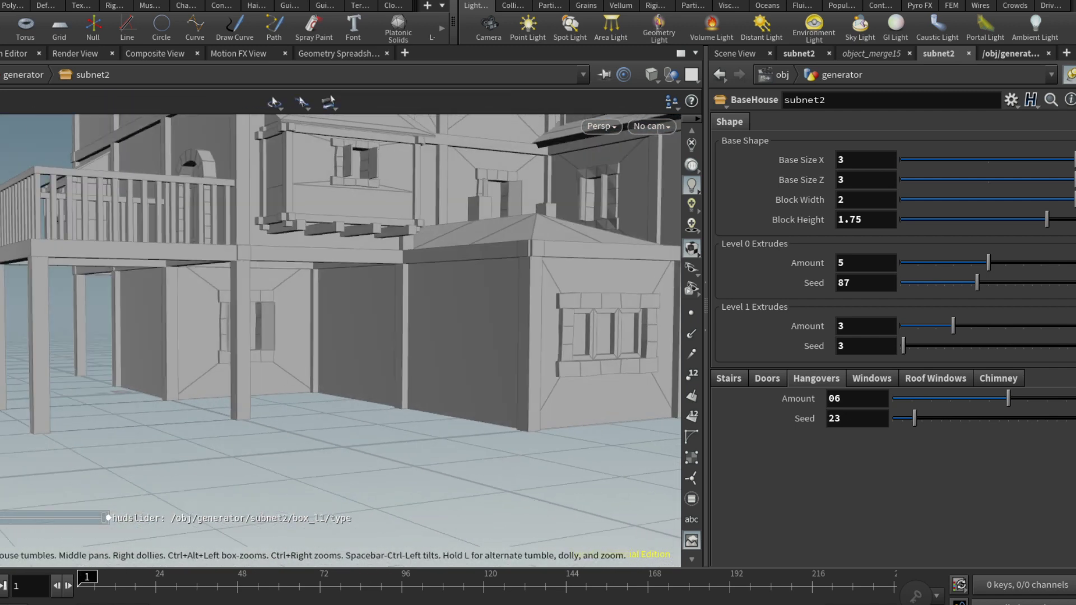
drag(336, 337, 270, 345)
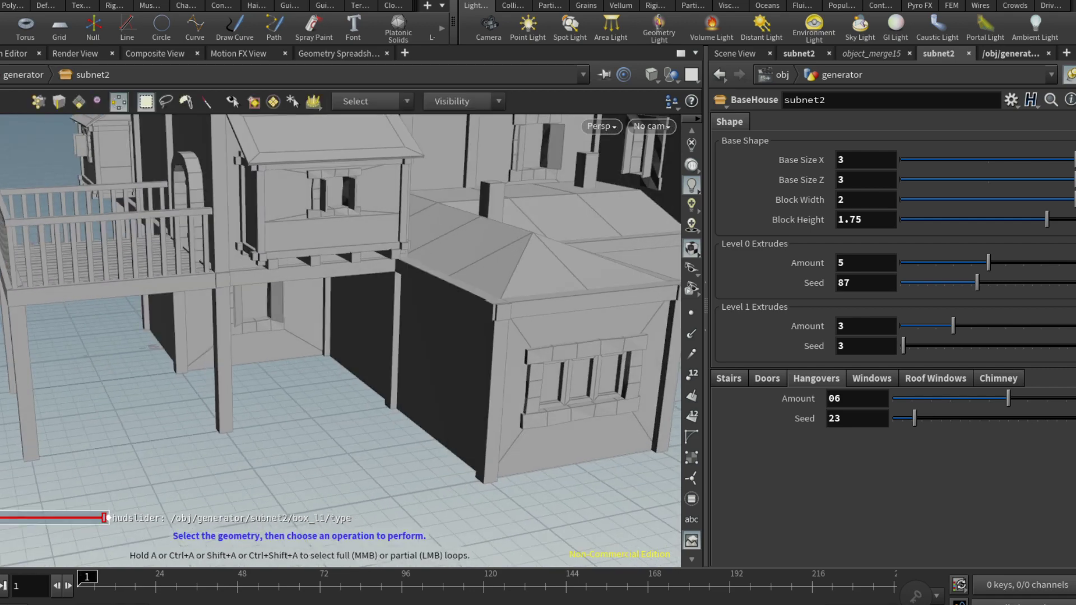
mouse_move(336, 336)
mouse_down()
mouse_move(227, 302)
mouse_move(311, 331)
mouse_move(236, 319)
mouse_move(319, 335)
mouse_move(269, 329)
mouse_move(320, 334)
mouse_move(286, 331)
mouse_move(303, 333)
mouse_up()
key(s)
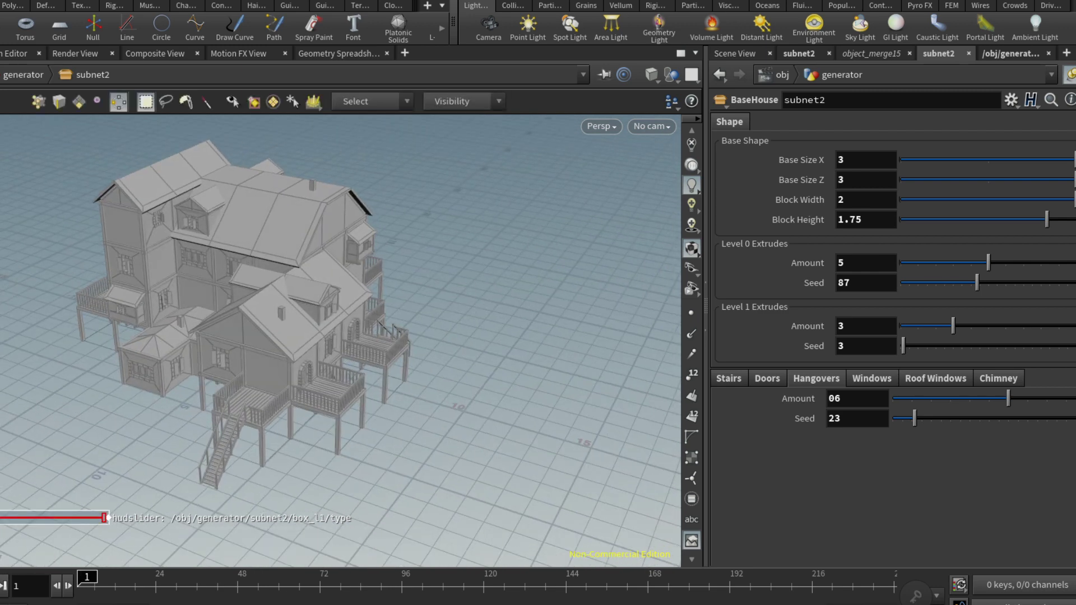